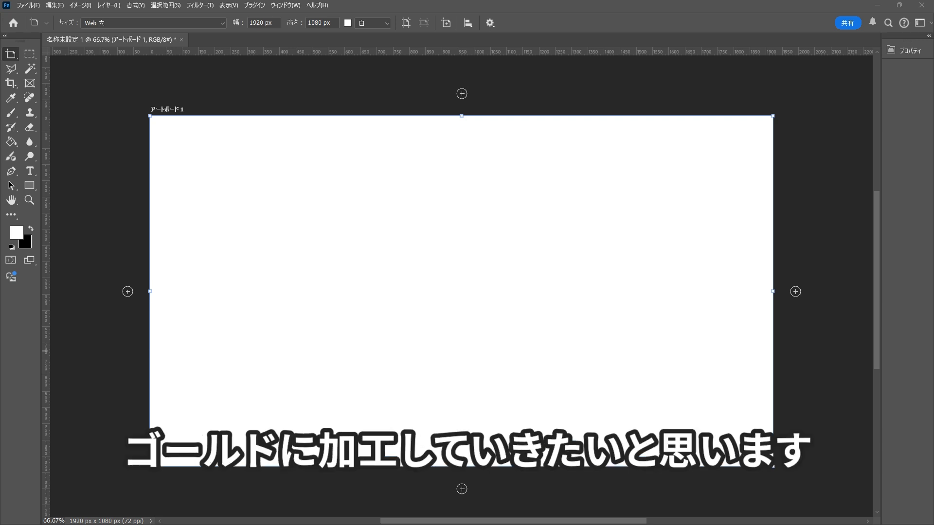
Place the white teddy bear photo on the artboard and select the bear using the Object Selection tool's Select Subject
drag(931, 341, 471, 334)
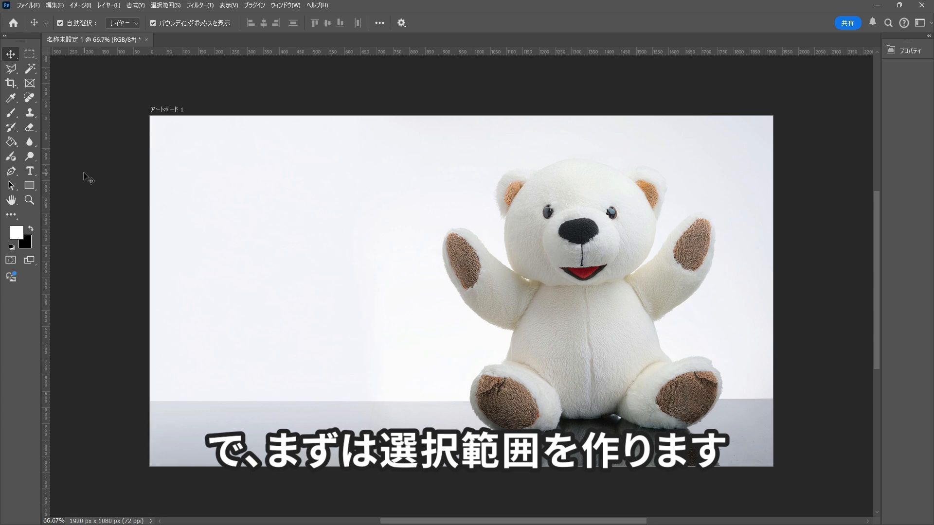
click(28, 73)
click(95, 69)
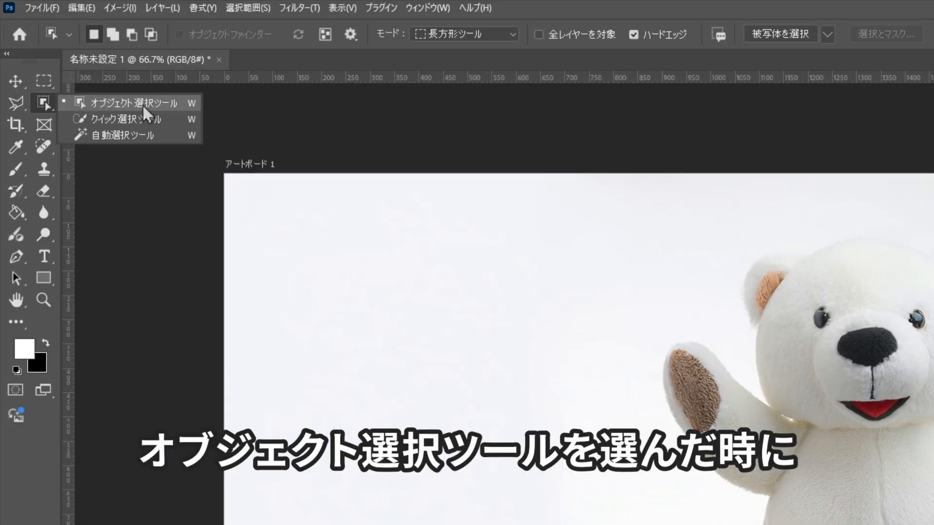
click(142, 104)
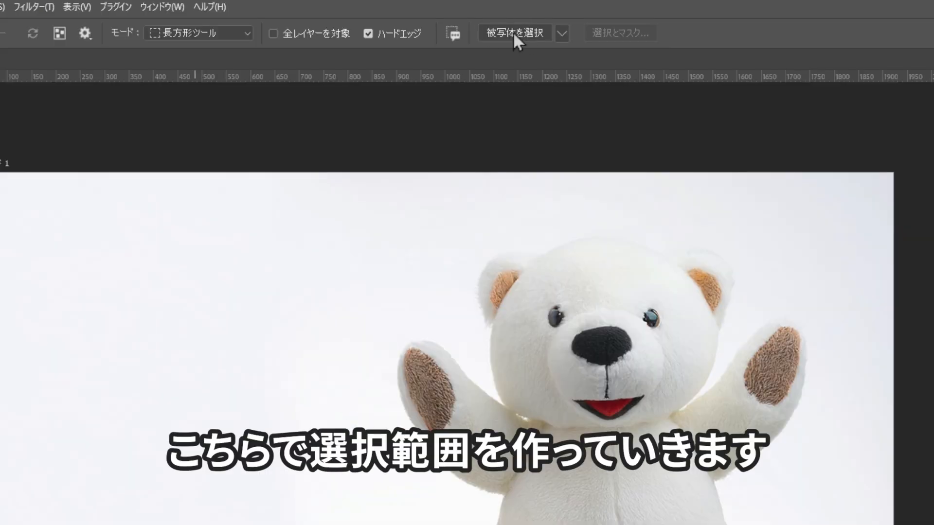
click(518, 34)
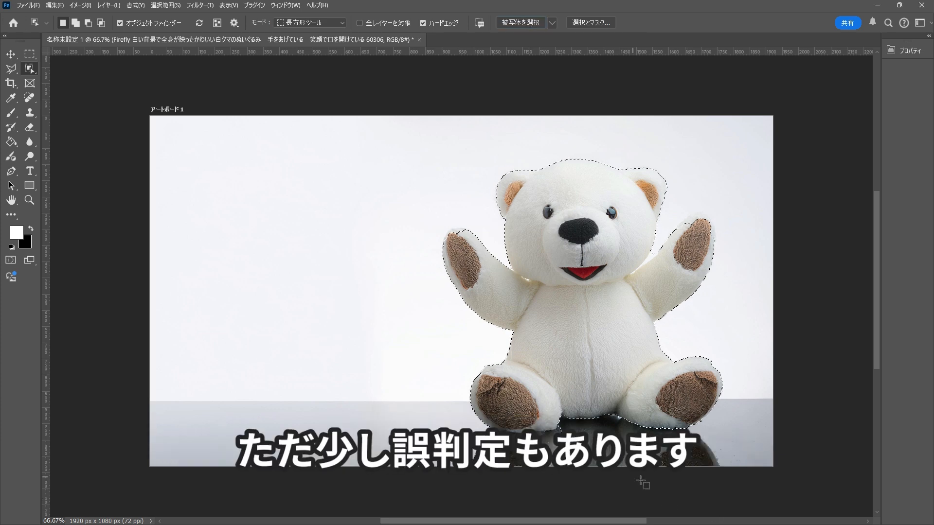
Subtract the floor reflection beneath the bear's left-hand foot from the selection with the Quick Selection tool
alt+scroll(548, 456, up, 6)
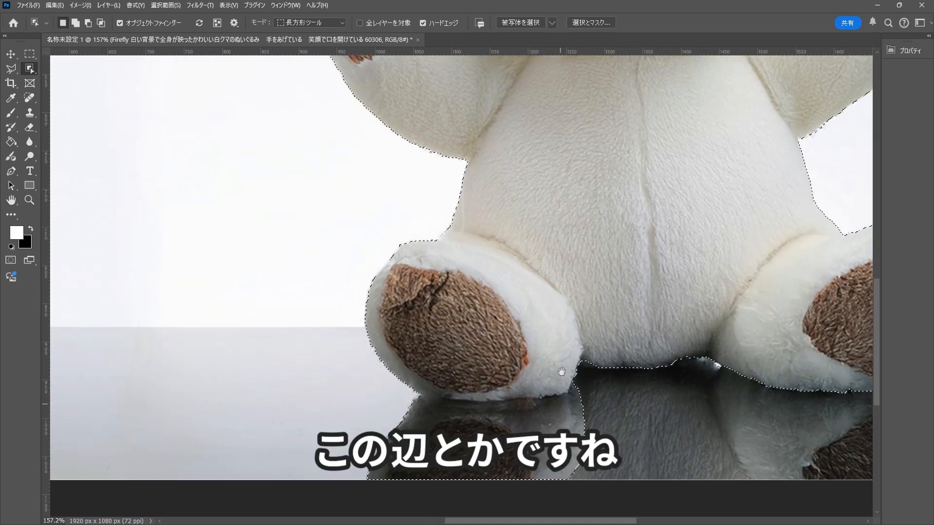
scroll(447, 333, down, 3)
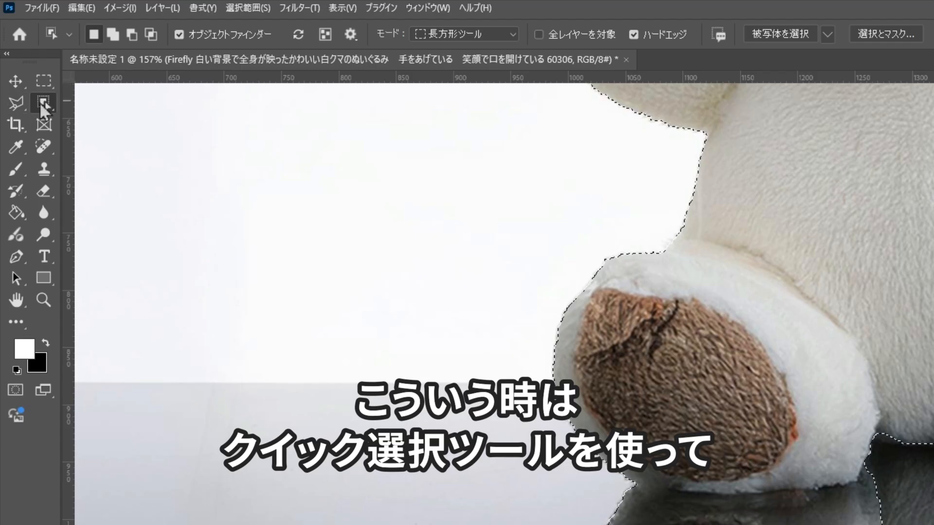
right_click(28, 69)
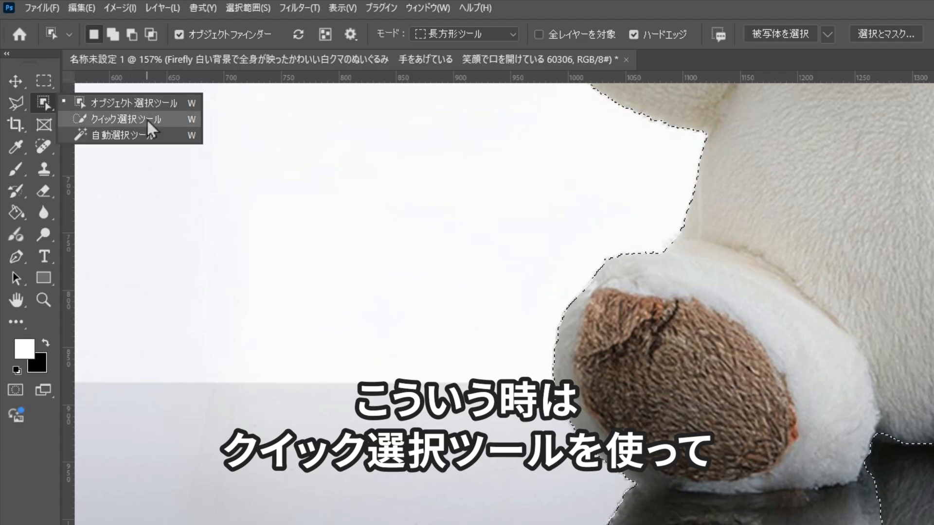
click(146, 119)
key(alt)
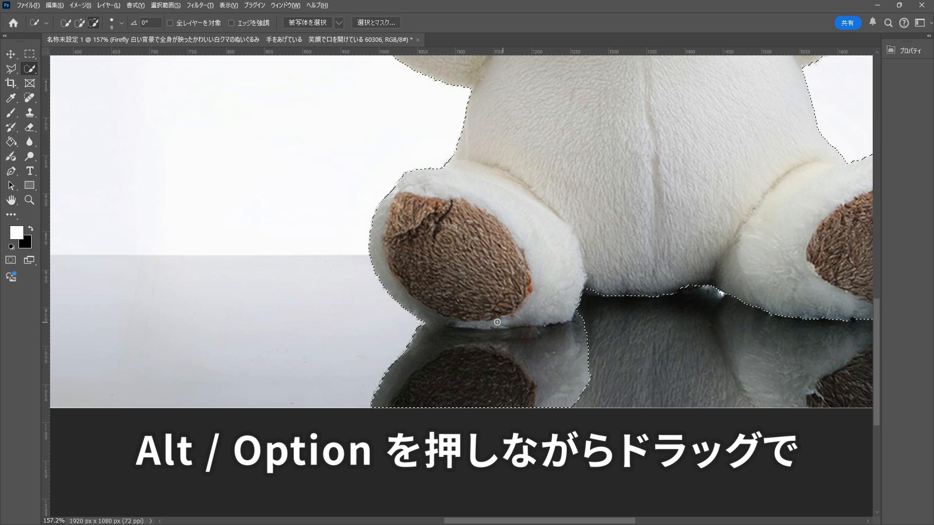
mouse_move(598, 339)
mouse_down()
mouse_move(503, 368)
mouse_move(402, 378)
mouse_up()
drag(412, 343, 369, 413)
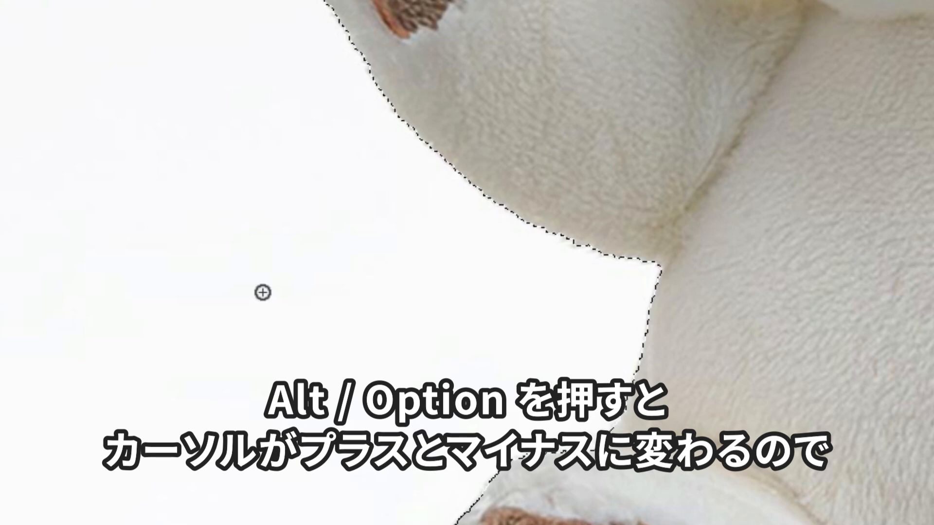
key(alt)
key(alt)
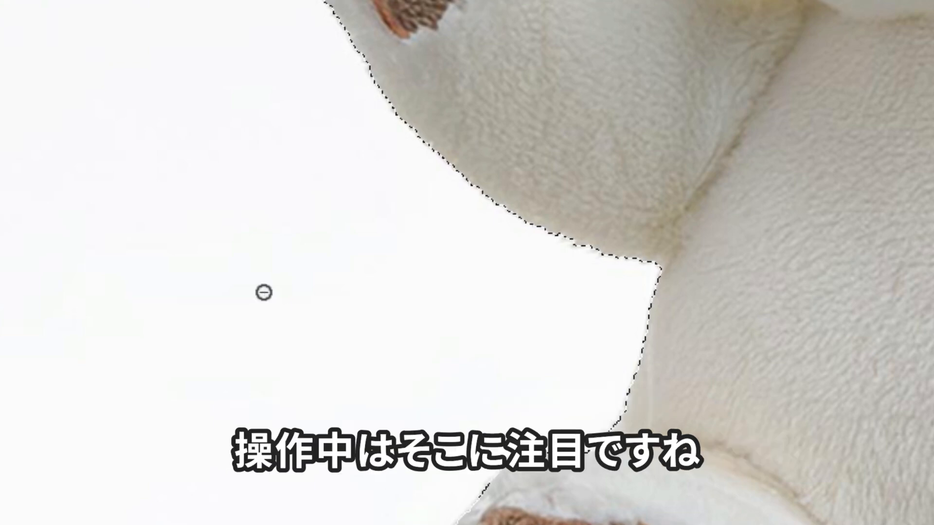
key(alt)
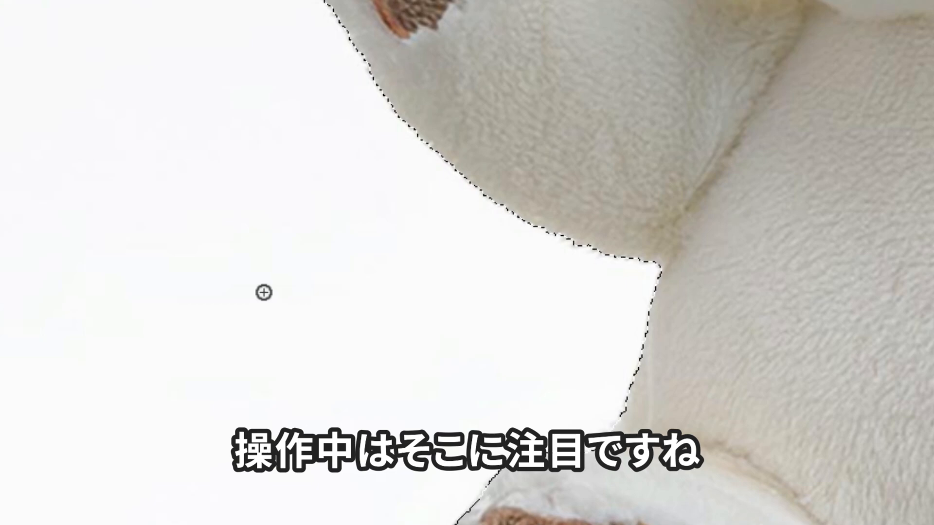
key(alt)
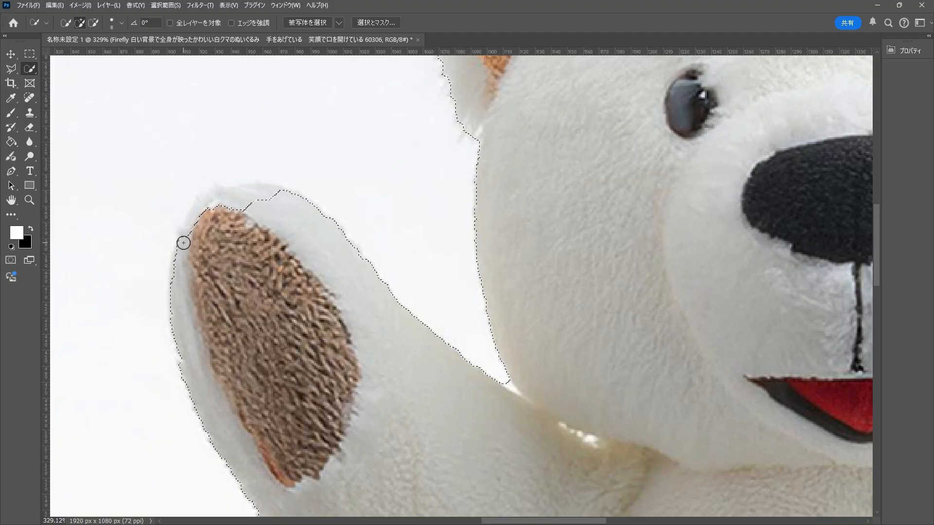
Add the left-hand raised paw's missing edge to the selection and subtract the narrow gap between that arm and the face with a 1 px brush
mouse_move(184, 242)
mouse_down()
mouse_move(203, 209)
mouse_move(224, 197)
mouse_move(286, 199)
mouse_move(234, 193)
mouse_move(201, 207)
mouse_move(185, 243)
mouse_move(183, 231)
mouse_move(178, 272)
mouse_move(196, 357)
mouse_move(264, 377)
mouse_up()
drag(449, 329, 440, 329)
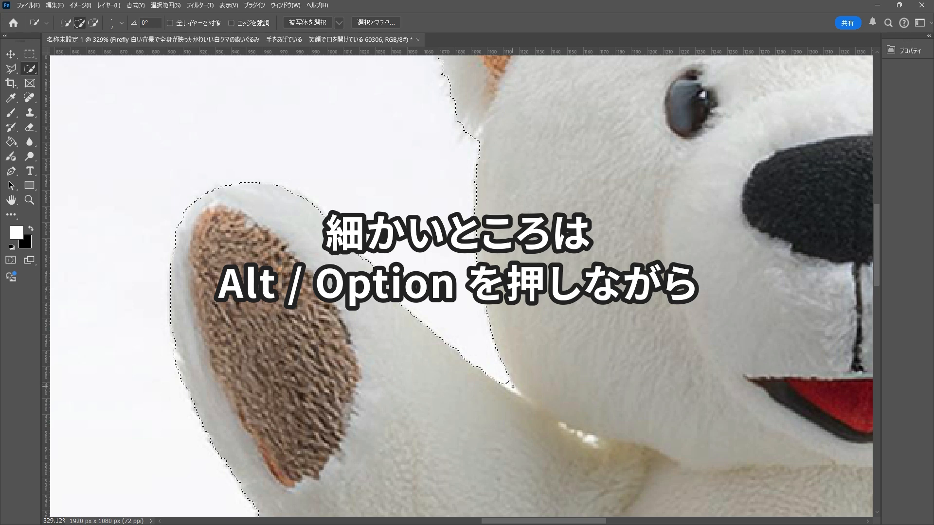
alt+right_click(458, 322)
mouse_move(456, 325)
mouse_down()
mouse_move(479, 325)
mouse_move(461, 330)
mouse_up()
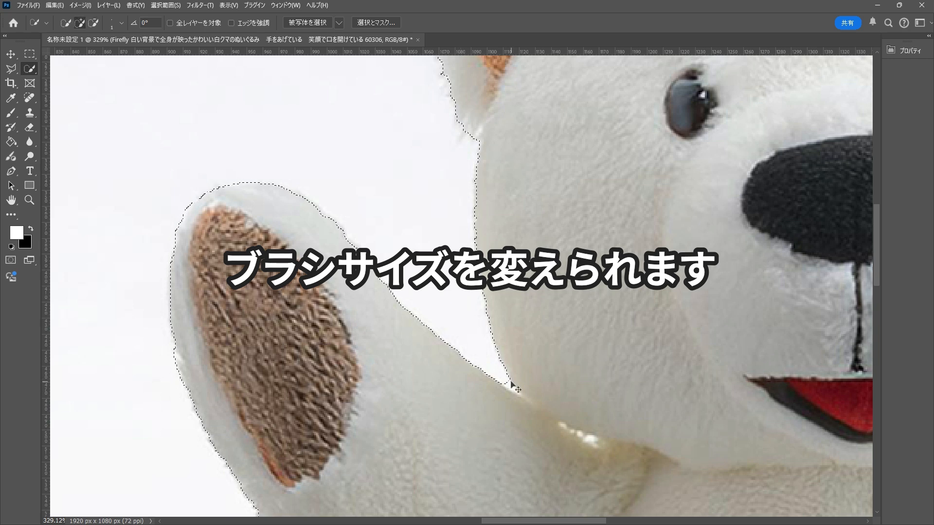
key(alt)
drag(516, 391, 506, 382)
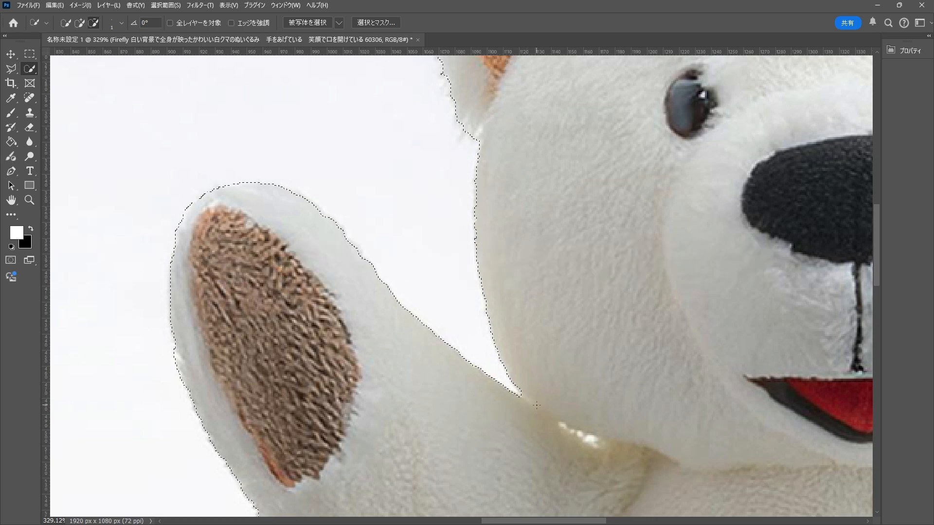
Refine the selection along the bear's ears and the upper edge of its head with a 19 px brush
scroll(510, 386, down, 3)
mouse_move(538, 217)
mouse_down()
mouse_move(503, 380)
mouse_move(442, 287)
mouse_move(456, 281)
mouse_up()
mouse_move(369, 267)
mouse_down()
mouse_move(429, 256)
mouse_move(415, 254)
mouse_up()
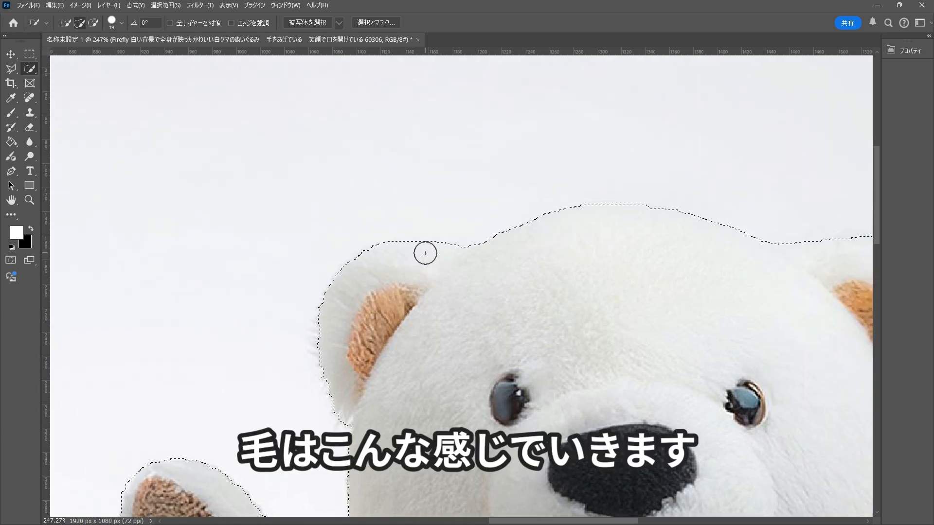
scroll(538, 270, right, 5)
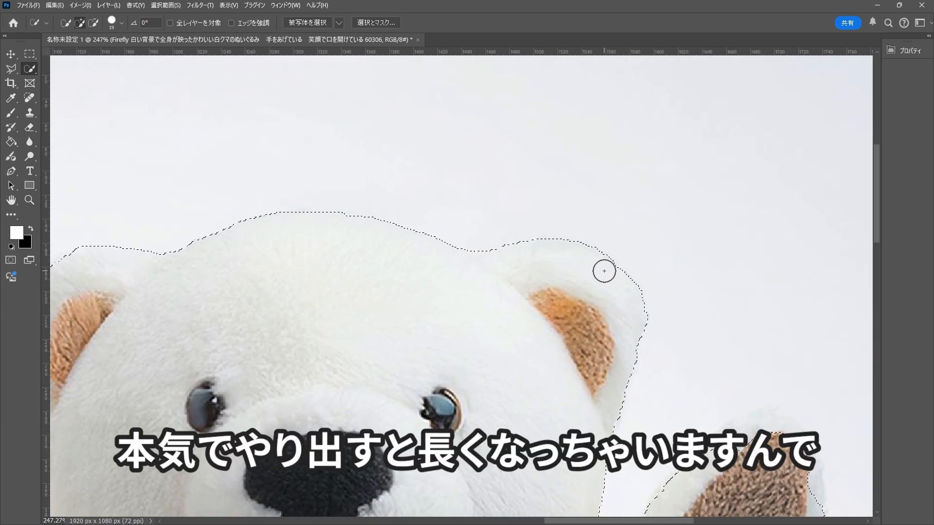
drag(643, 412, 623, 192)
mouse_move(601, 343)
mouse_down()
mouse_move(548, 363)
mouse_move(579, 346)
mouse_move(571, 348)
mouse_move(530, 384)
mouse_up()
Subtract the narrow background gap between the face and the right-hand arm from the selection with a 1 px brush
scroll(506, 432, up, 5)
key(bracketleft)
key(bracketleft)
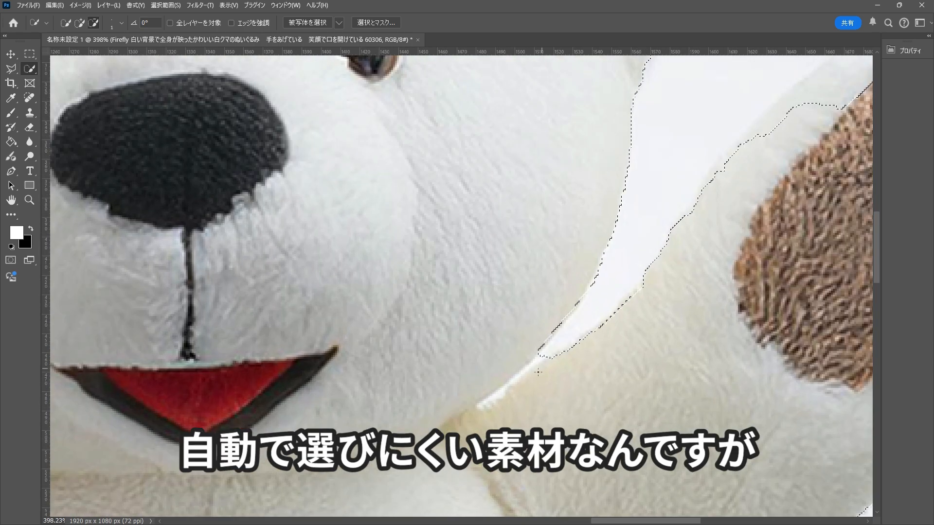
mouse_move(558, 341)
mouse_down()
mouse_move(484, 402)
mouse_move(552, 348)
mouse_move(509, 385)
mouse_up()
click(495, 387)
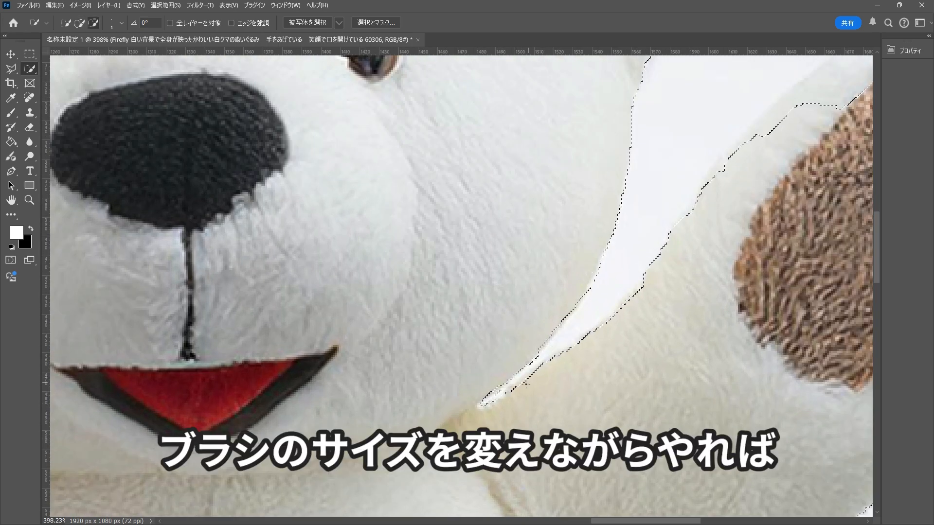
Enlarge the Quick Selection brush and add the missing edges of the right-hand raised paw to the selection
scroll(509, 385, down, 4)
drag(719, 276, 762, 277)
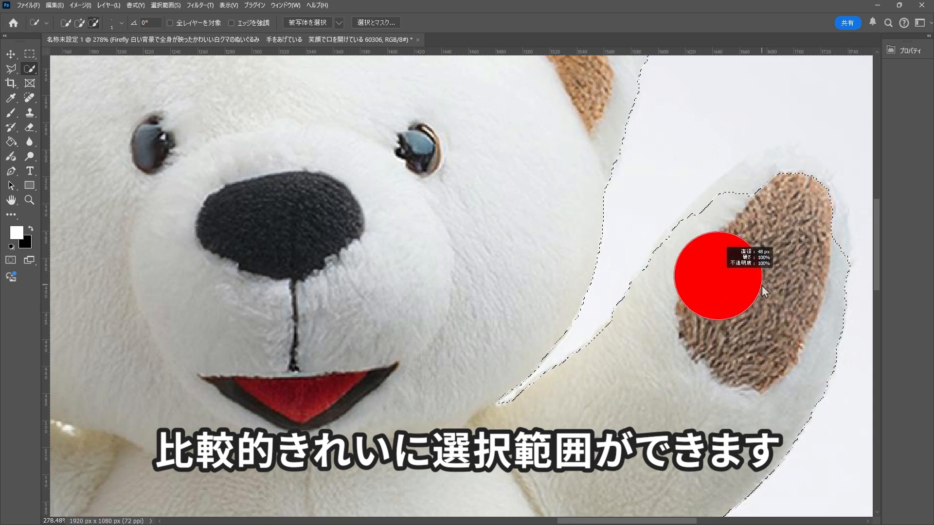
mouse_move(741, 235)
mouse_down()
mouse_move(574, 278)
mouse_move(614, 241)
mouse_up()
scroll(614, 241, down, 8)
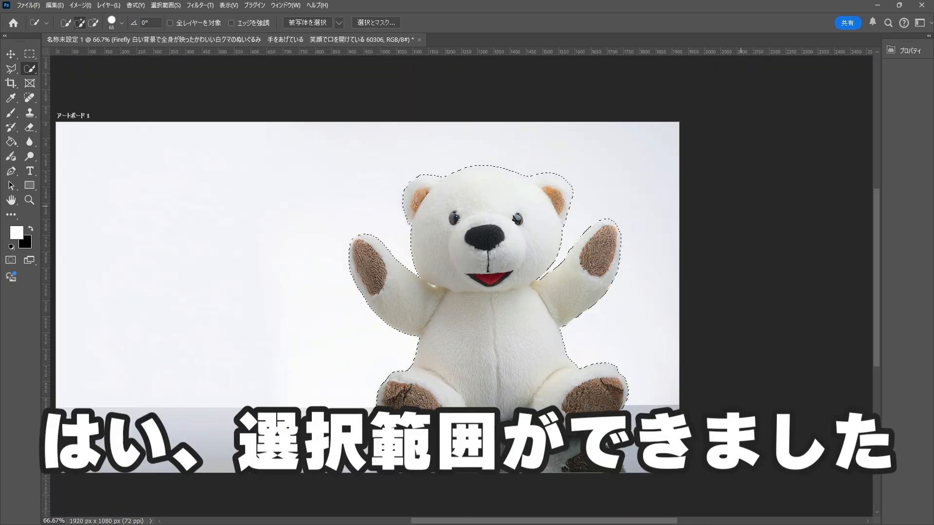
Show the layer list and mask the bear layer with the current selection
drag(933, 244, 719, 206)
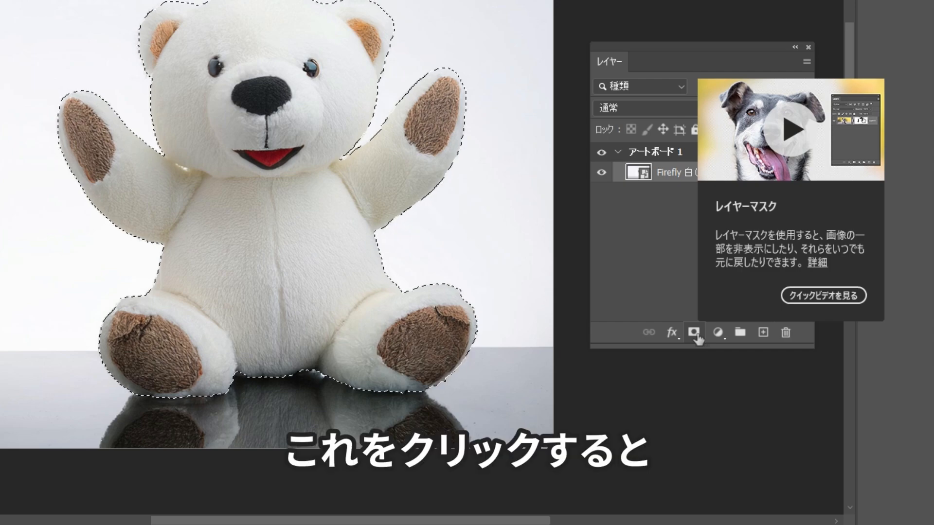
click(694, 334)
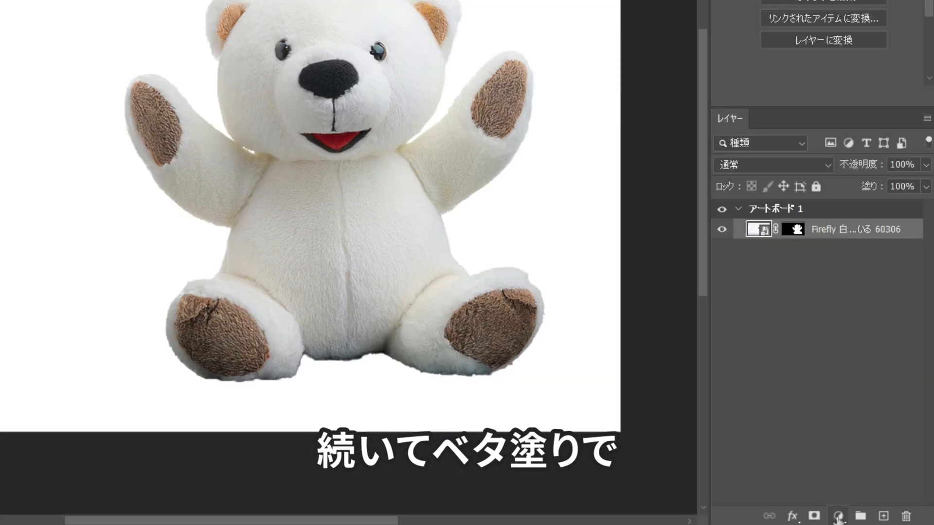
Add a solid color fill layer in black (#000000) and place it beneath the bear layer as the background
click(838, 516)
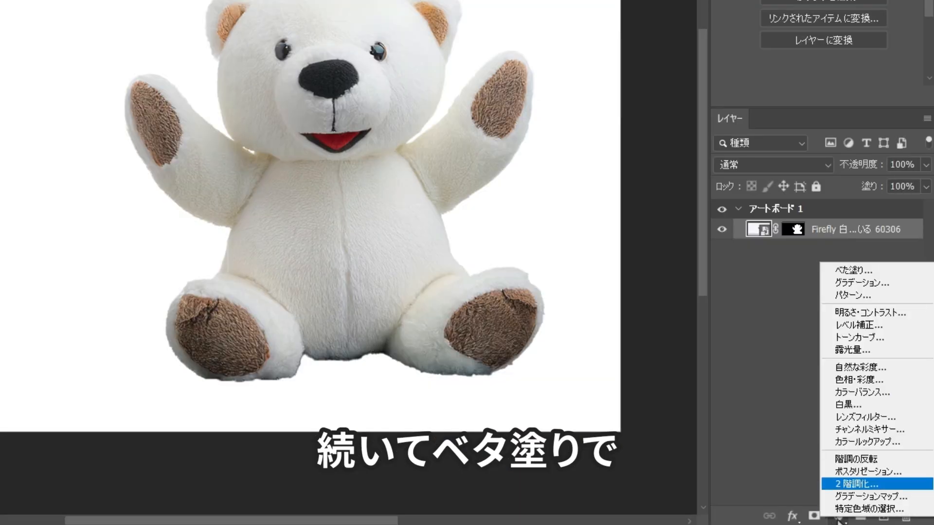
click(853, 273)
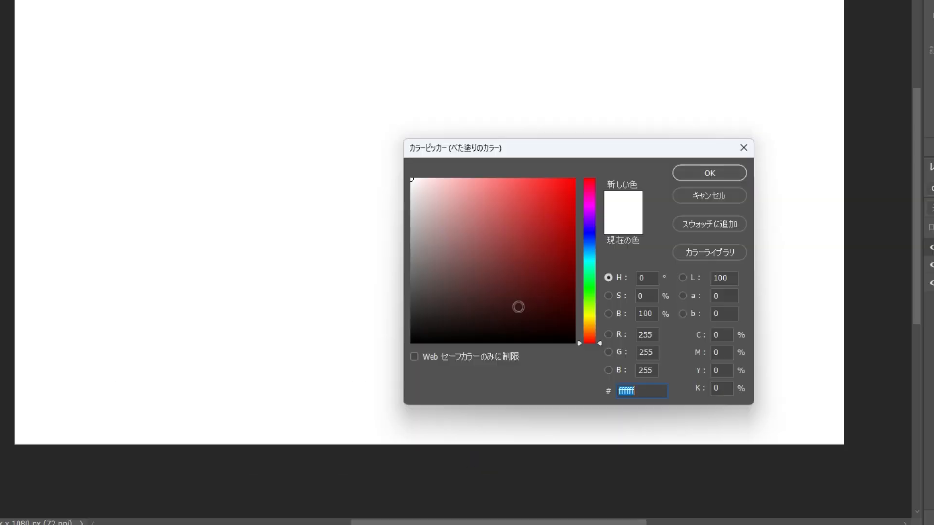
drag(518, 307, 389, 357)
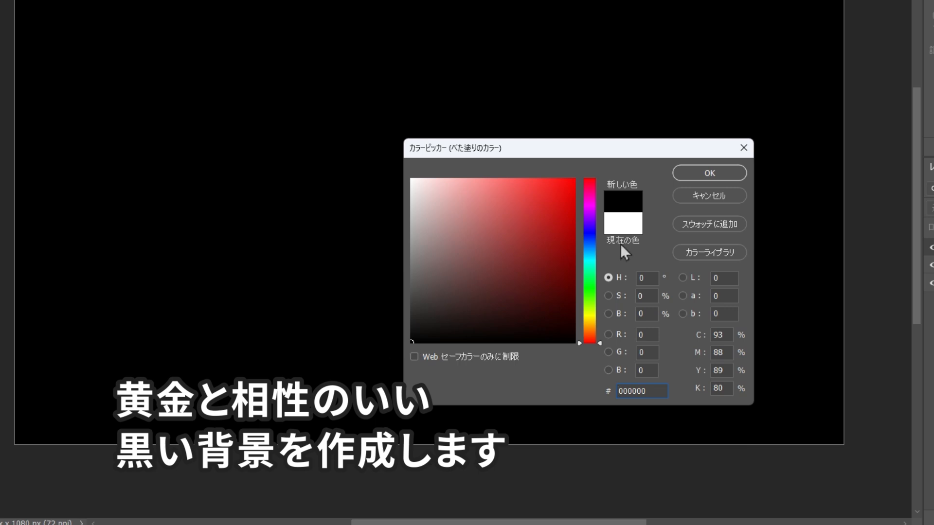
click(709, 173)
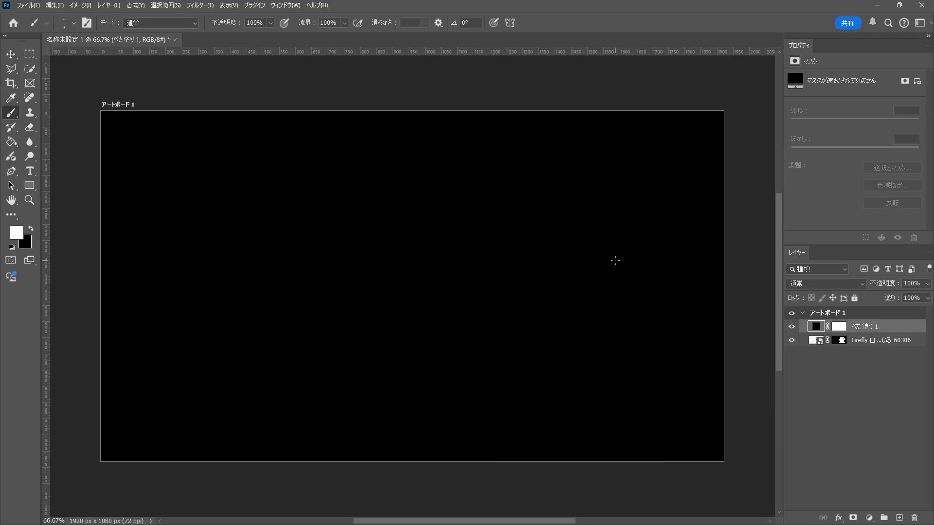
drag(880, 325, 884, 345)
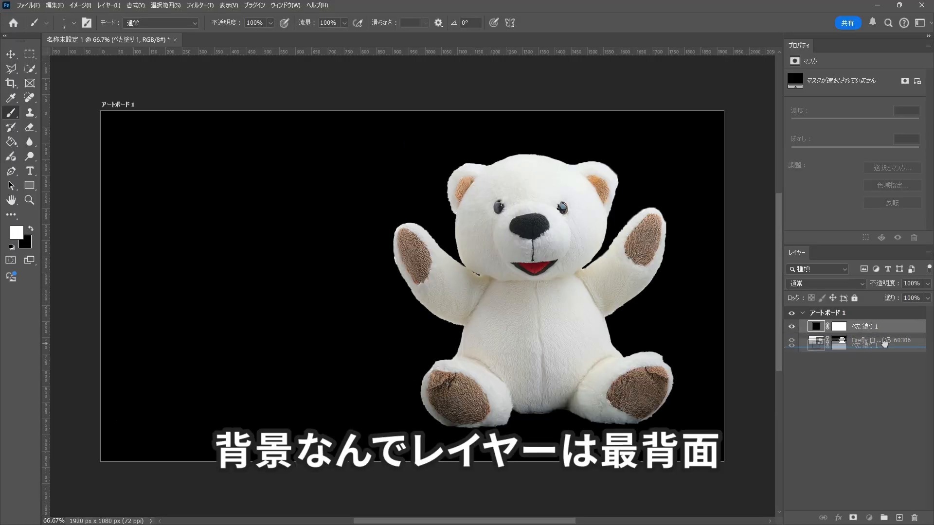
click(885, 389)
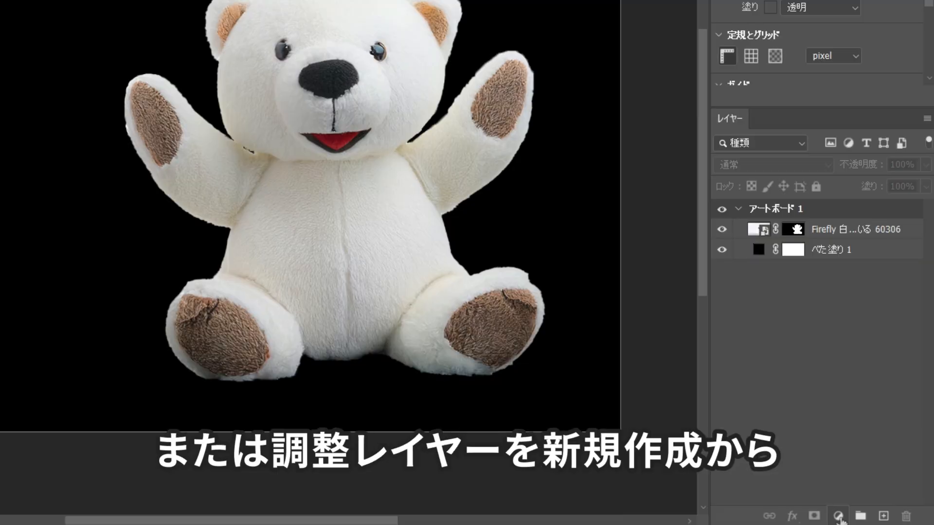
Add a Hue/Saturation adjustment layer above the bear and set its saturation to -100
click(838, 516)
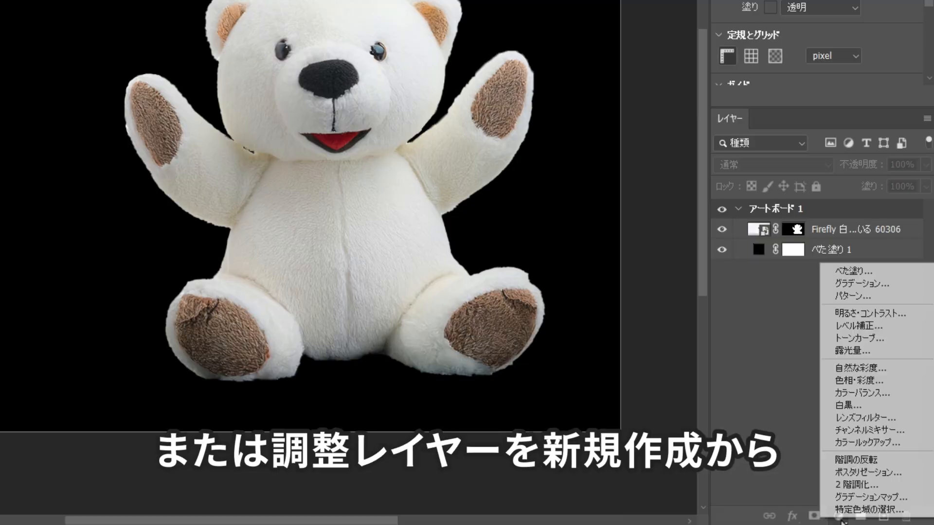
click(879, 382)
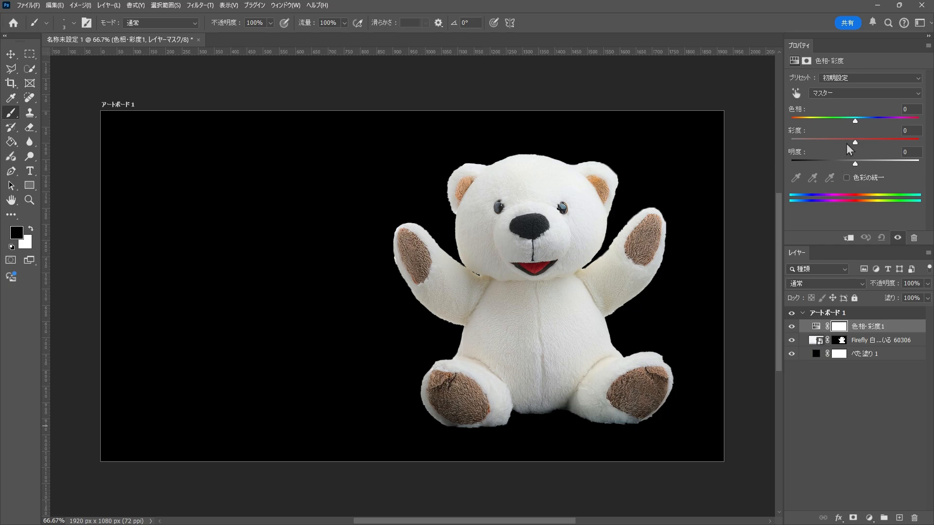
drag(855, 142, 797, 143)
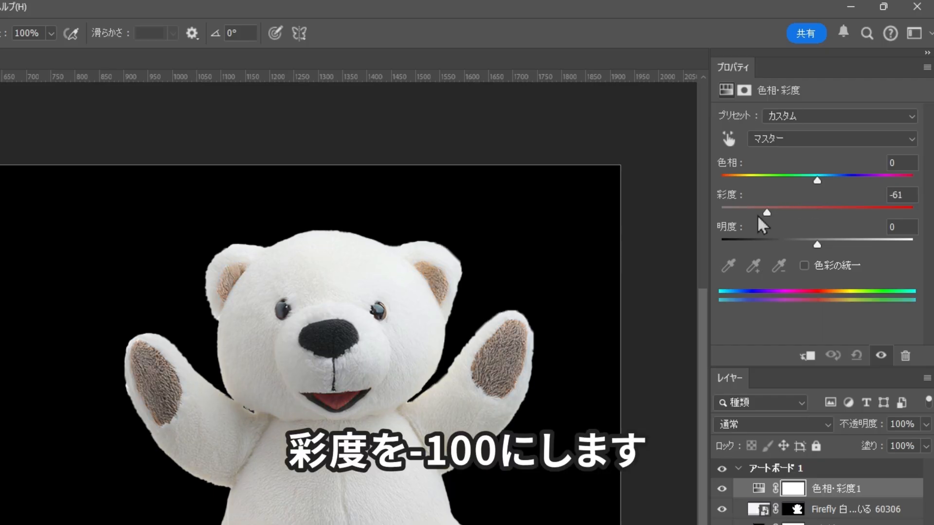
drag(731, 223, 710, 219)
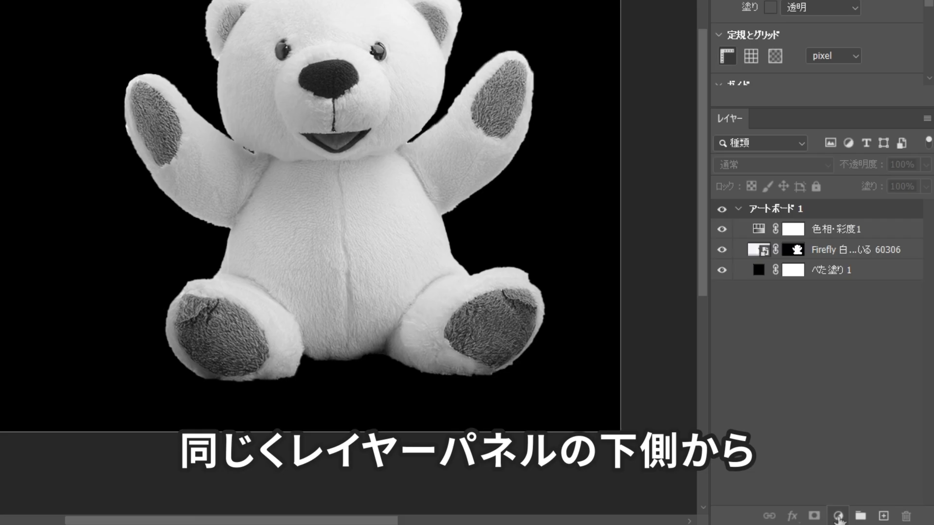
Add a Curves adjustment layer above Hue/Saturation, place two RGB points near the highlights, and lower the second to input 215, output 42
click(838, 516)
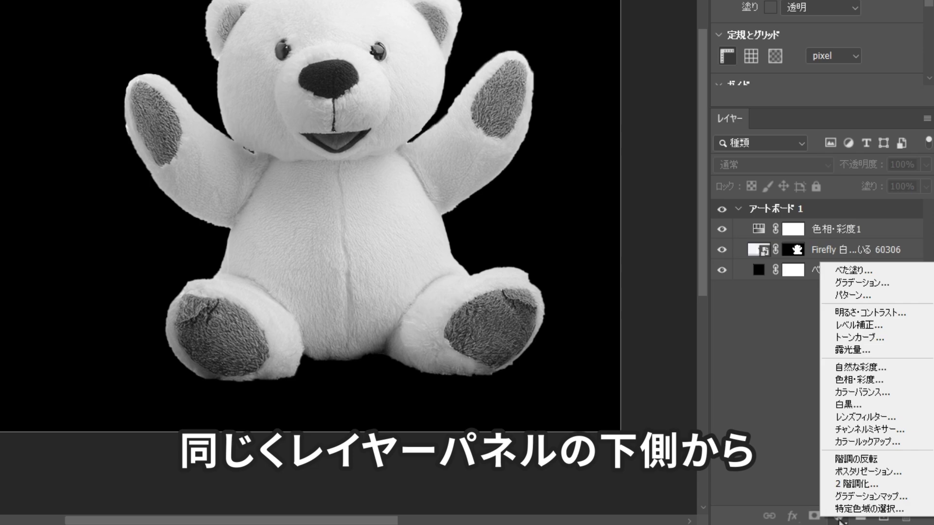
click(868, 338)
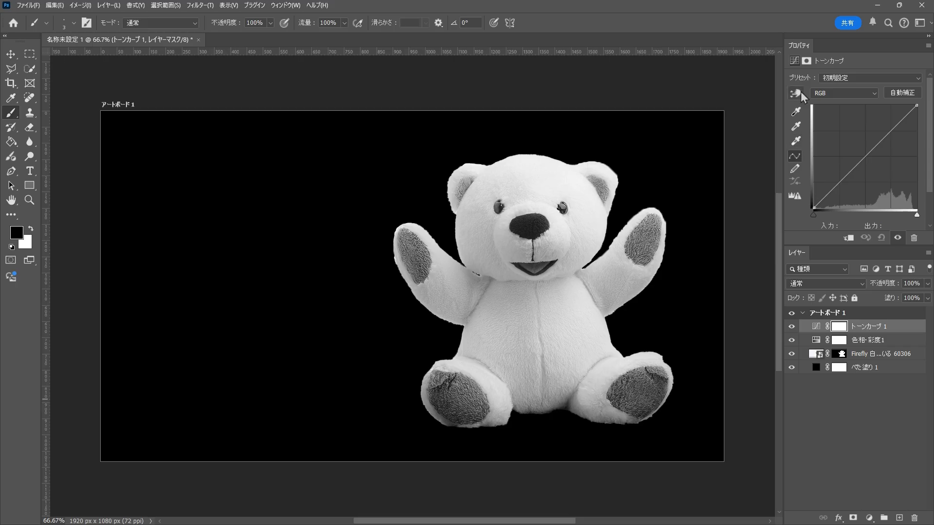
drag(803, 47, 358, 164)
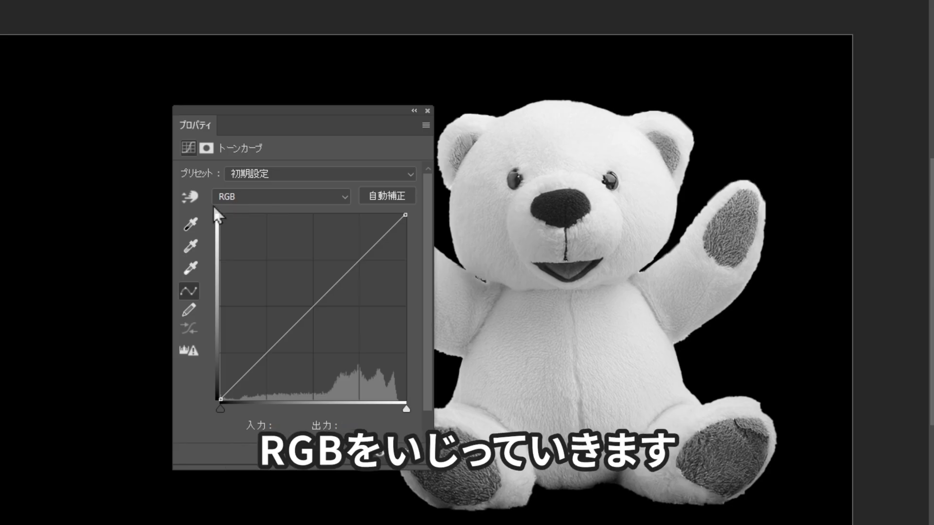
click(390, 230)
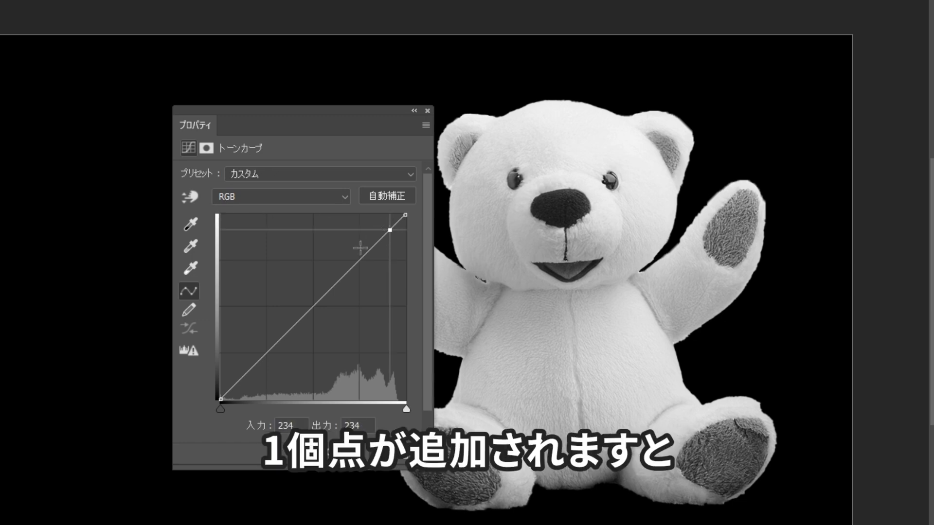
click(378, 245)
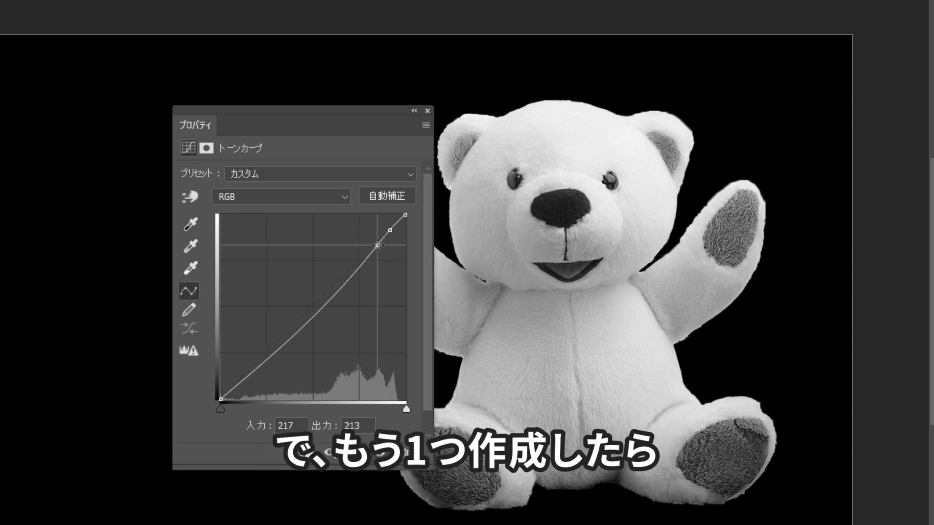
drag(378, 245, 378, 367)
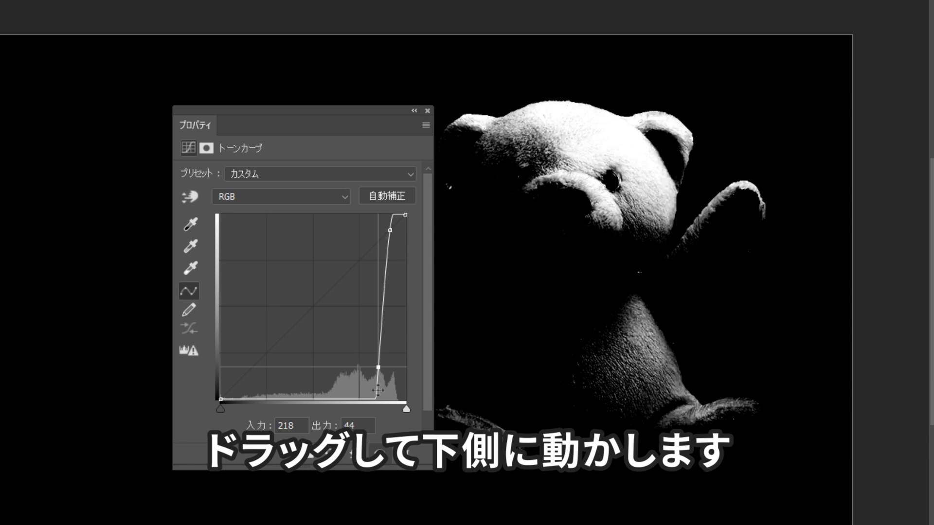
drag(378, 367, 376, 368)
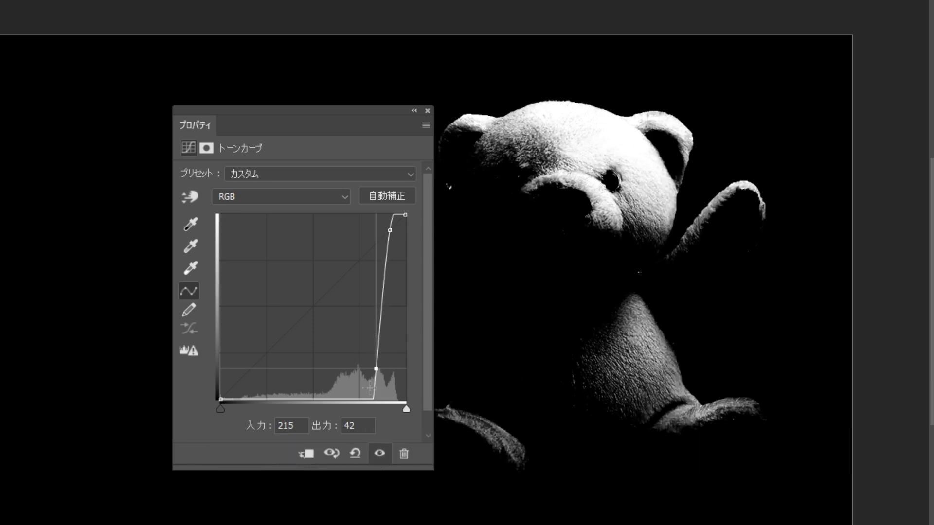
Extend the RGB curve into a zigzag with alternating high and low points toward the shadows, ending at input 42, output 35
drag(360, 363, 361, 247)
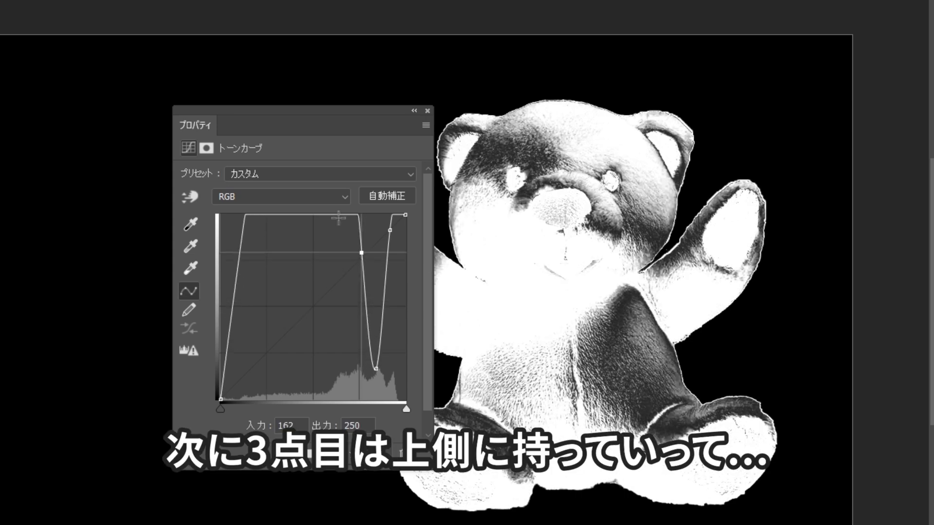
drag(340, 215, 345, 349)
click(336, 381)
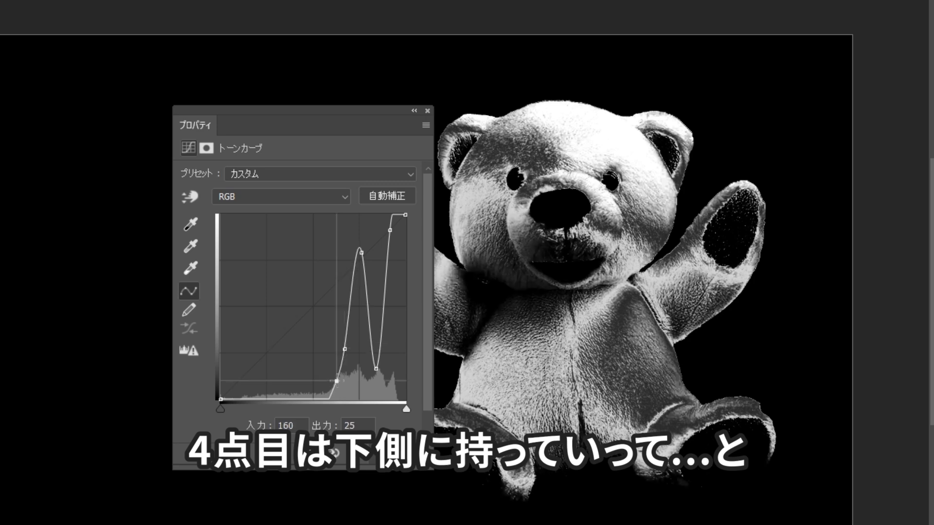
drag(337, 381, 331, 308)
click(305, 257)
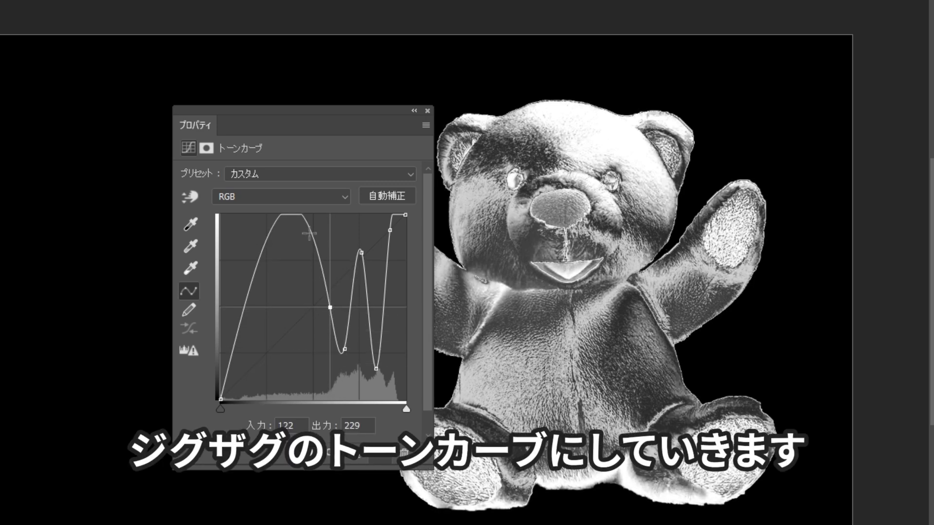
drag(304, 272, 251, 374)
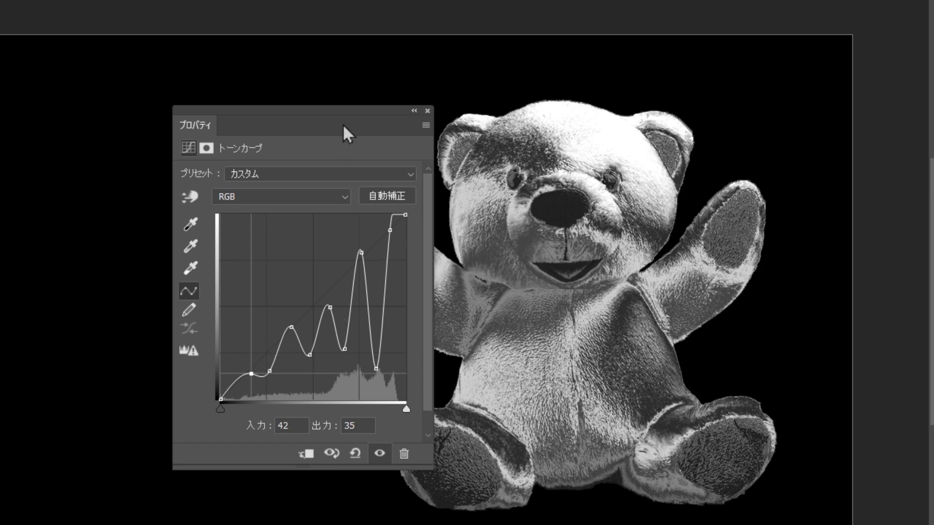
Refine the zigzag so its peaks rise toward the highlights, setting points to 240/227, 147/135 and 131/56 (input/output)
drag(348, 116, 243, 90)
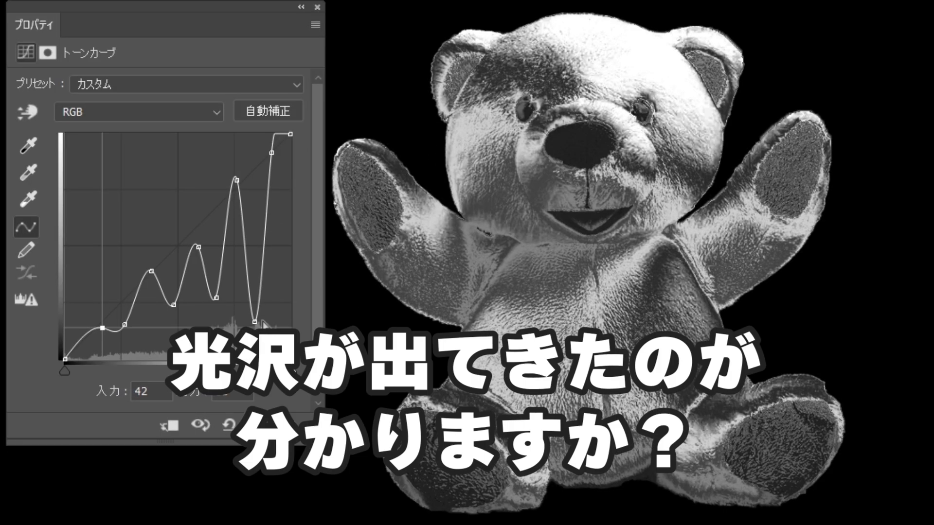
drag(272, 152, 277, 159)
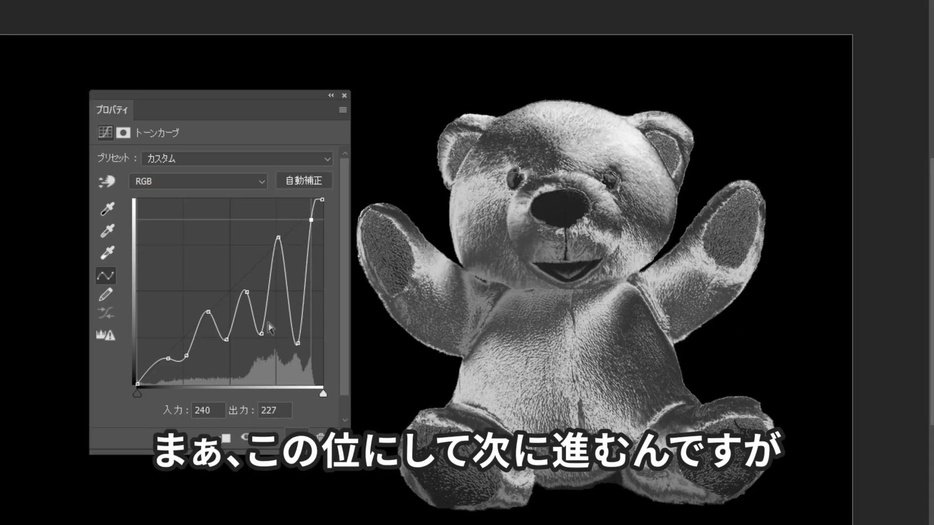
drag(169, 360, 192, 360)
drag(208, 312, 243, 287)
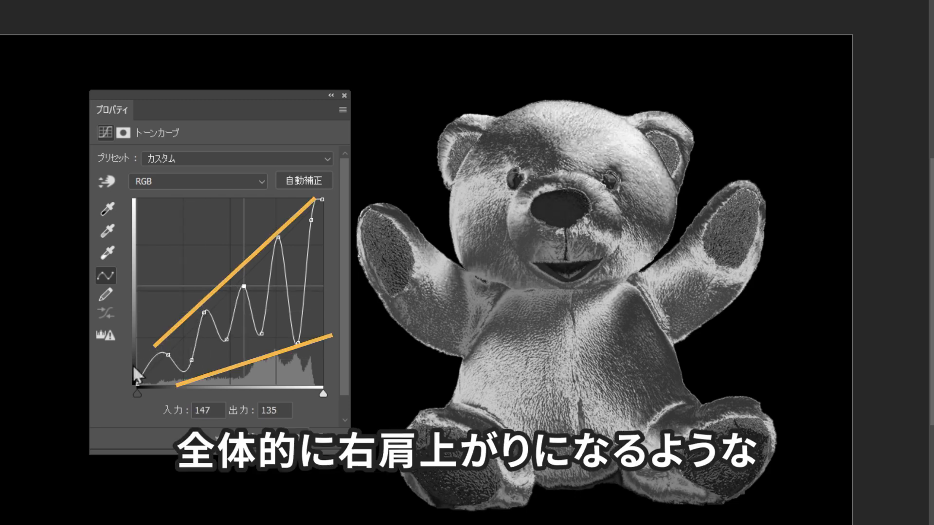
drag(299, 343, 232, 343)
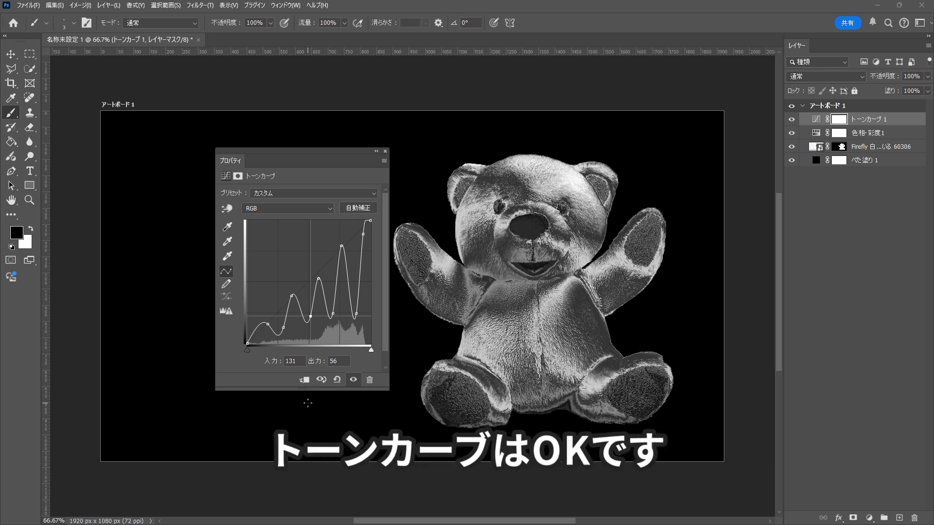
drag(228, 162, 823, 39)
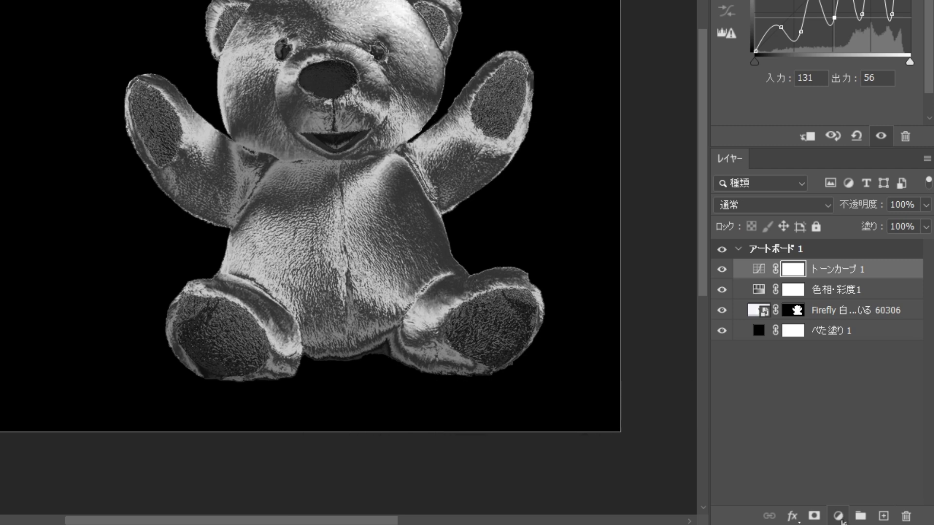
Add a Color Lookup adjustment layer on top and load the EdgyAmber.3DL 3D LUT to tint the bear gold
click(839, 516)
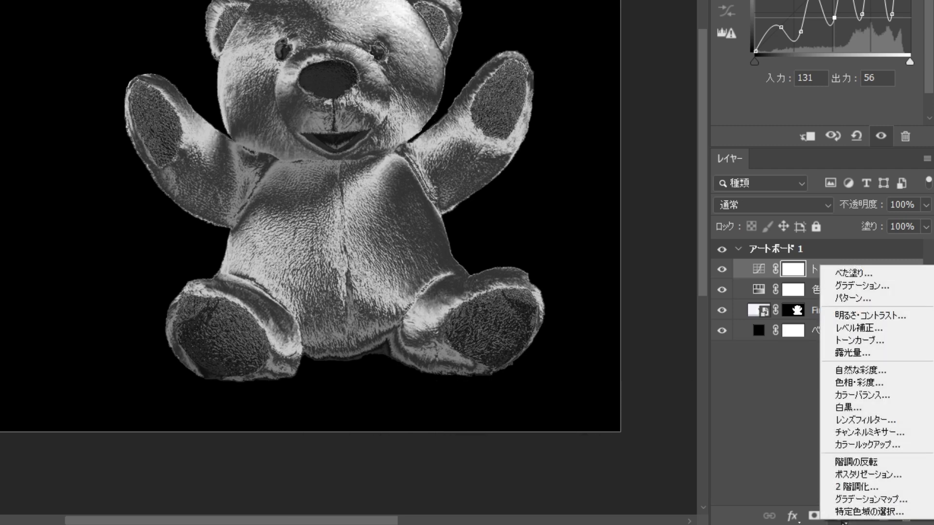
click(877, 445)
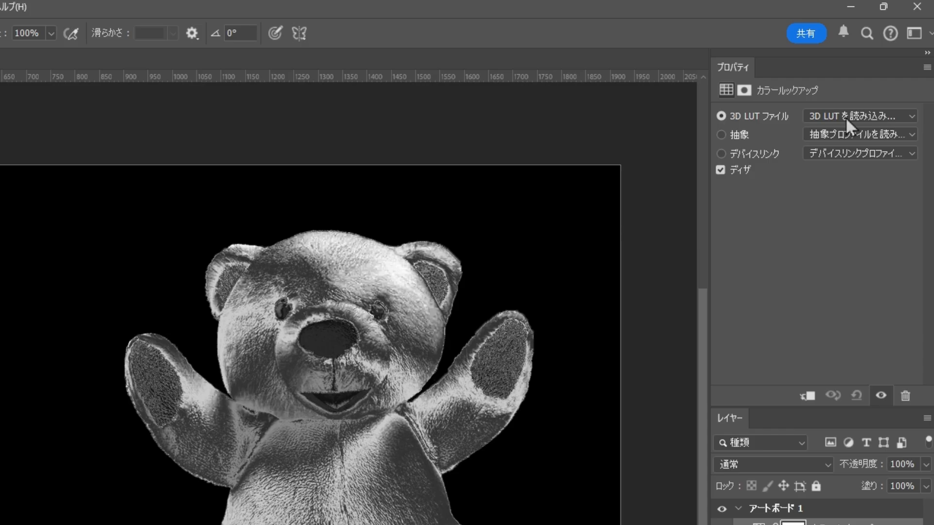
click(845, 116)
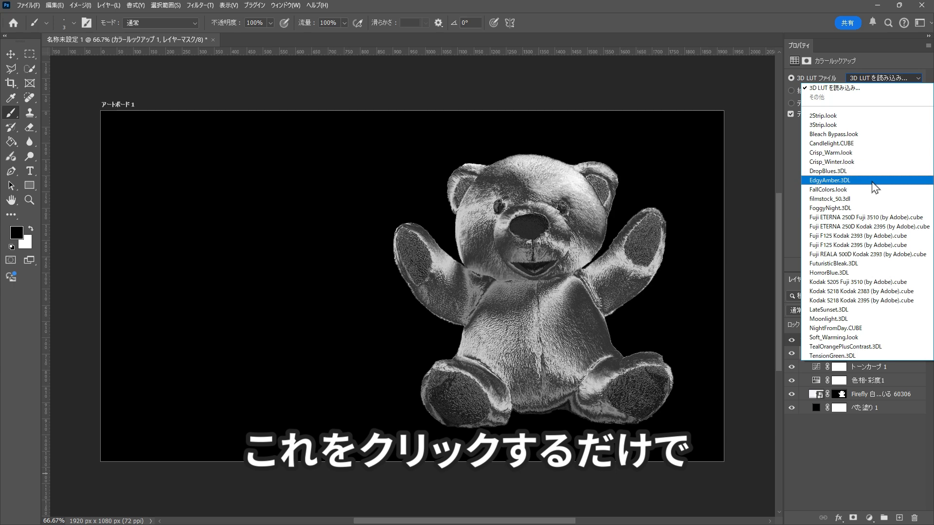
click(874, 181)
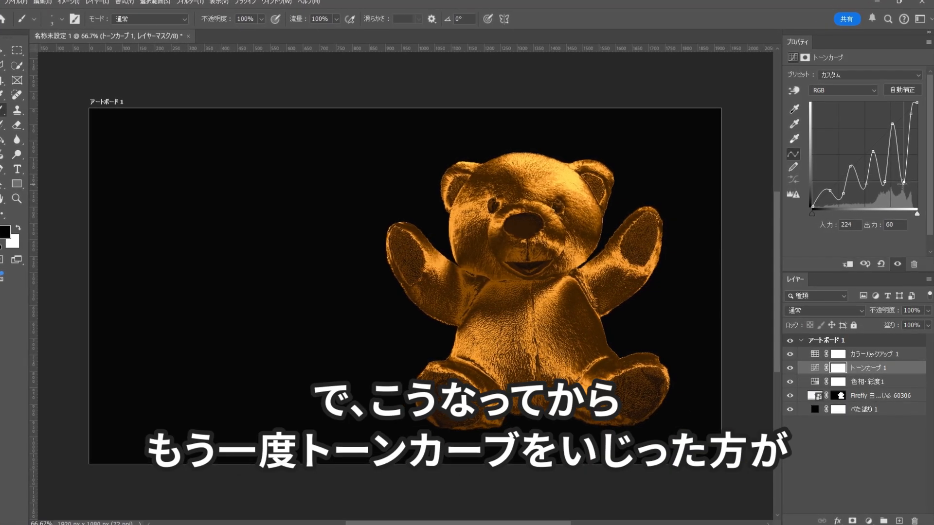
Readjust the Curves layer's zigzag for stronger gold contrast, including points at input 91, output 118 and input 116, output 26
drag(911, 115, 892, 114)
drag(904, 179, 847, 150)
click(871, 146)
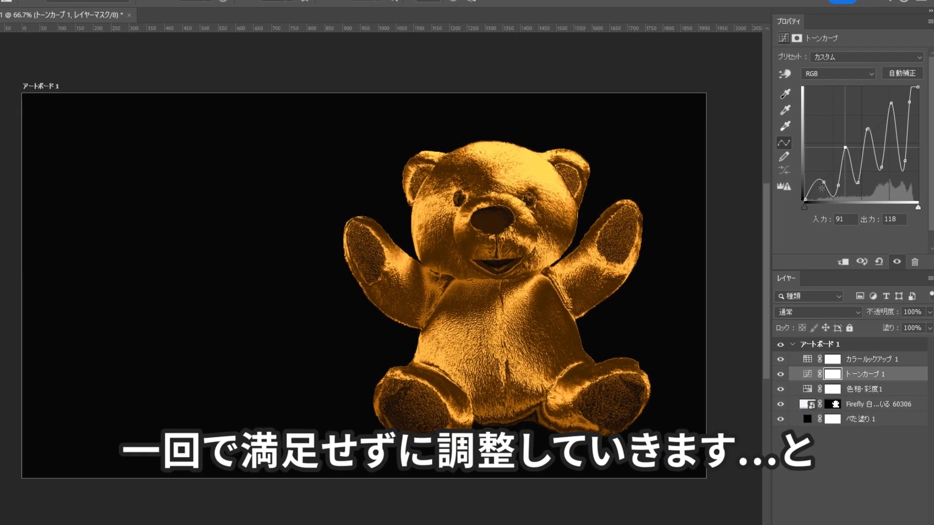
drag(824, 184, 839, 186)
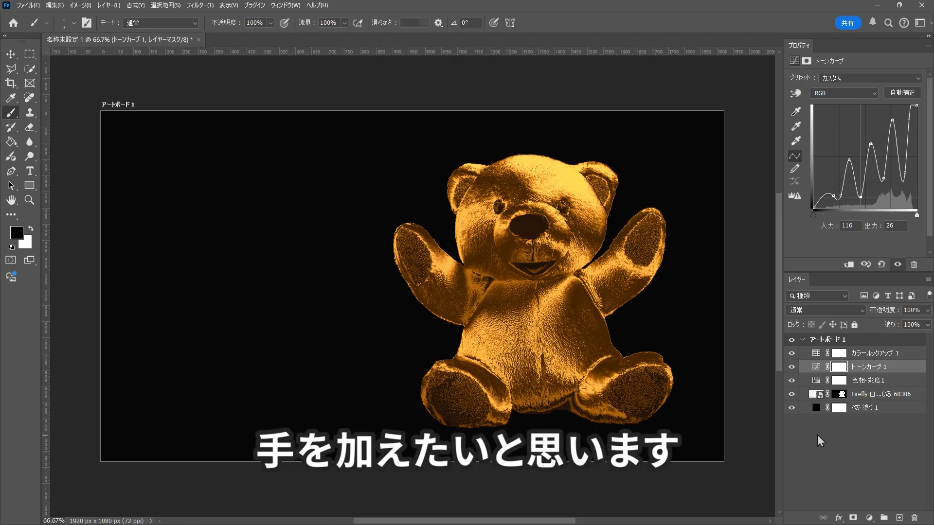
Open the Oil Paint filter for the masked bear layer and position its dialog clear of the bear
click(852, 439)
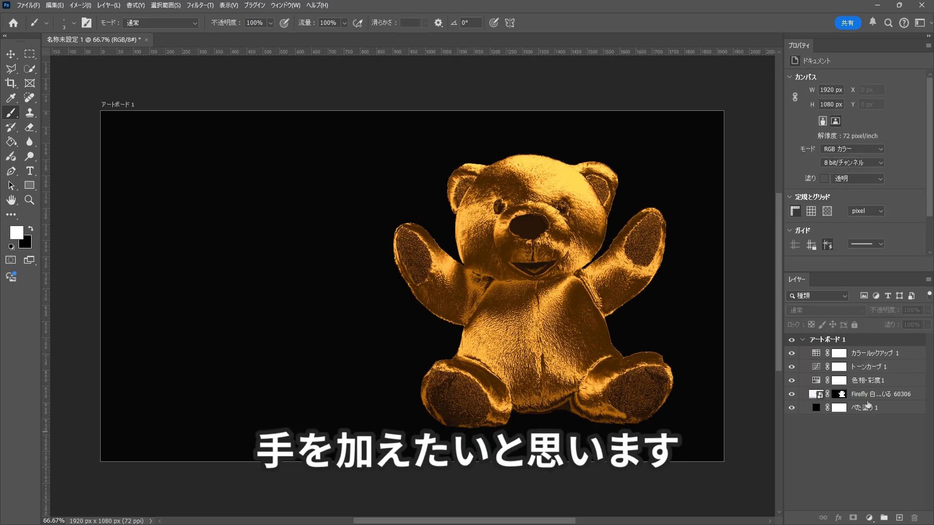
click(869, 398)
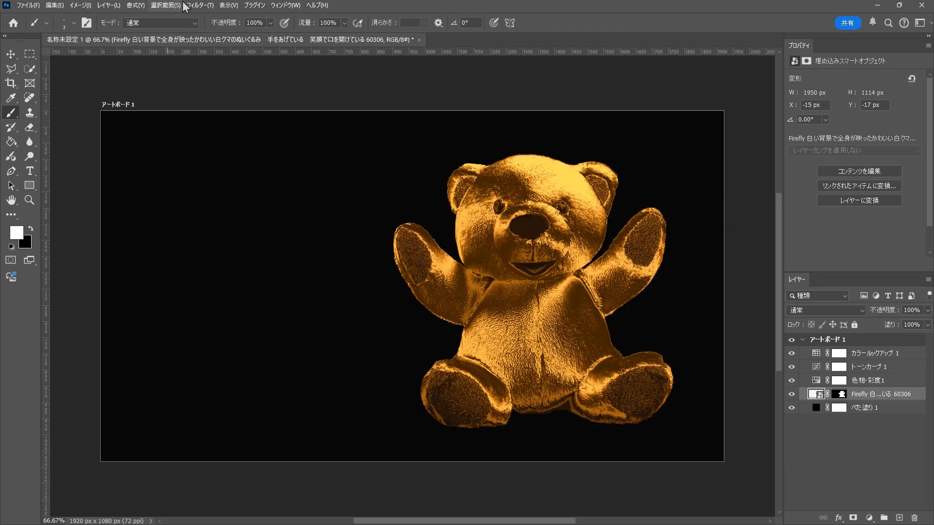
click(198, 6)
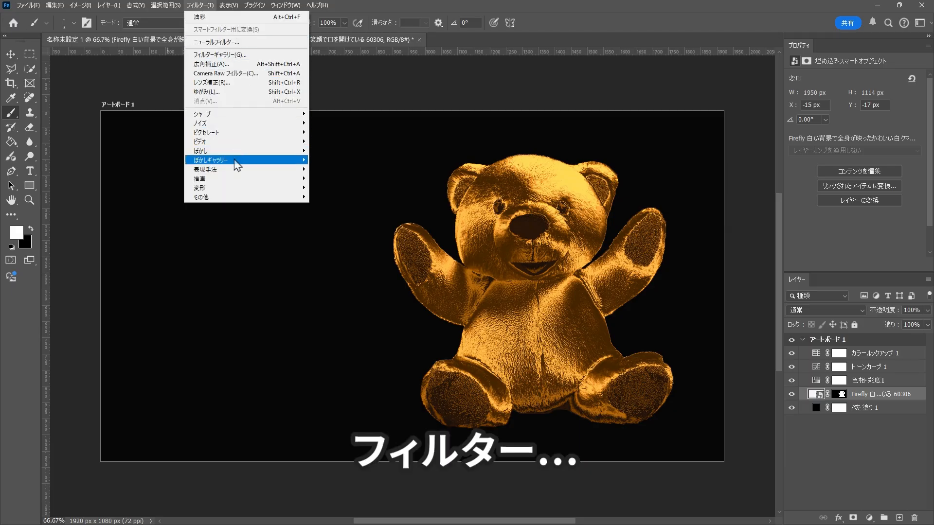
mouse_move(238, 171)
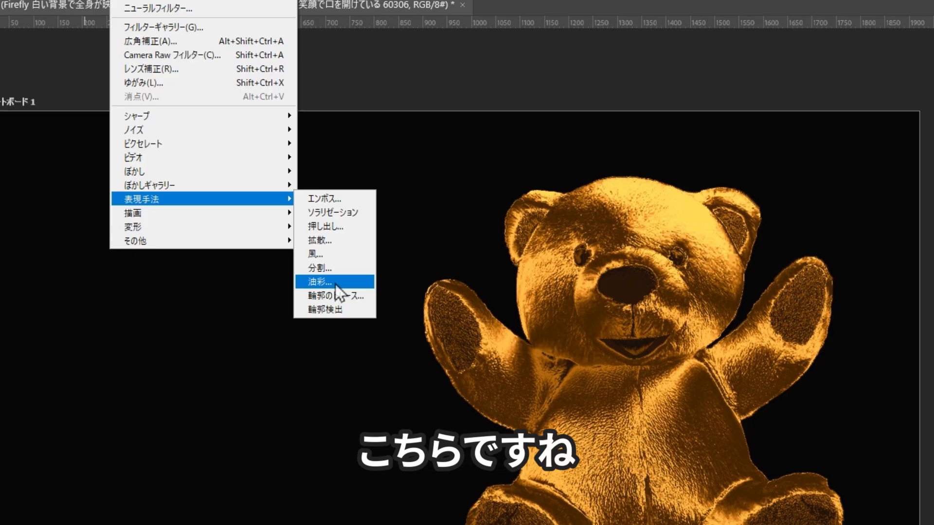
click(335, 284)
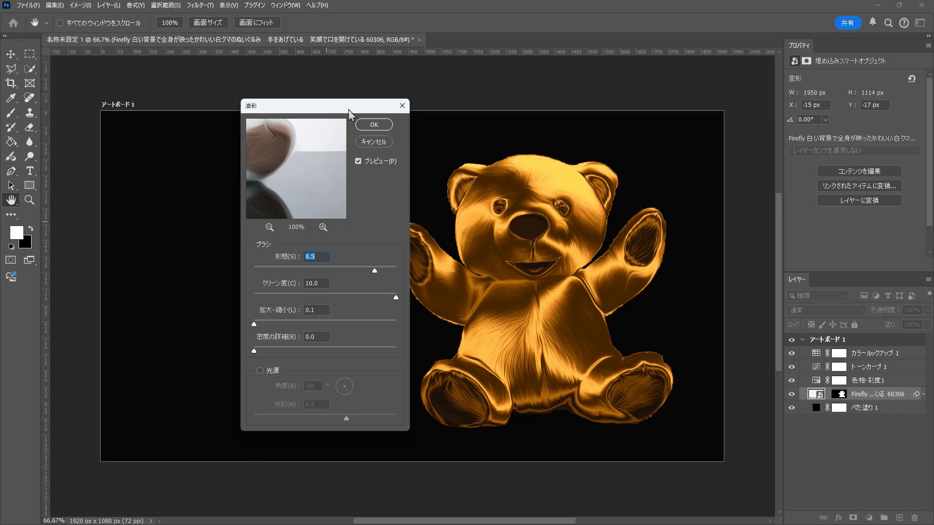
drag(348, 109, 315, 104)
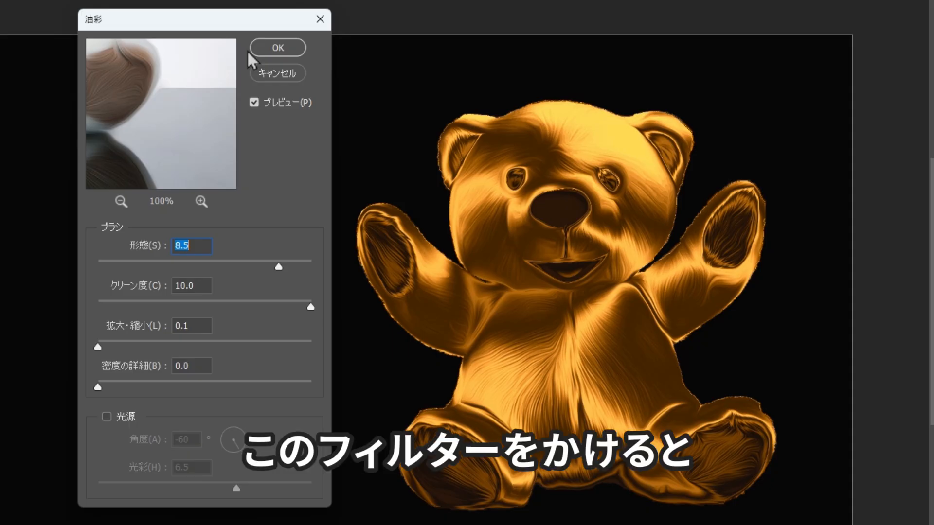
Try lower Oil Paint brush settings, with Stylization at 3.8 and Cleanliness at 1.6
drag(229, 266, 207, 267)
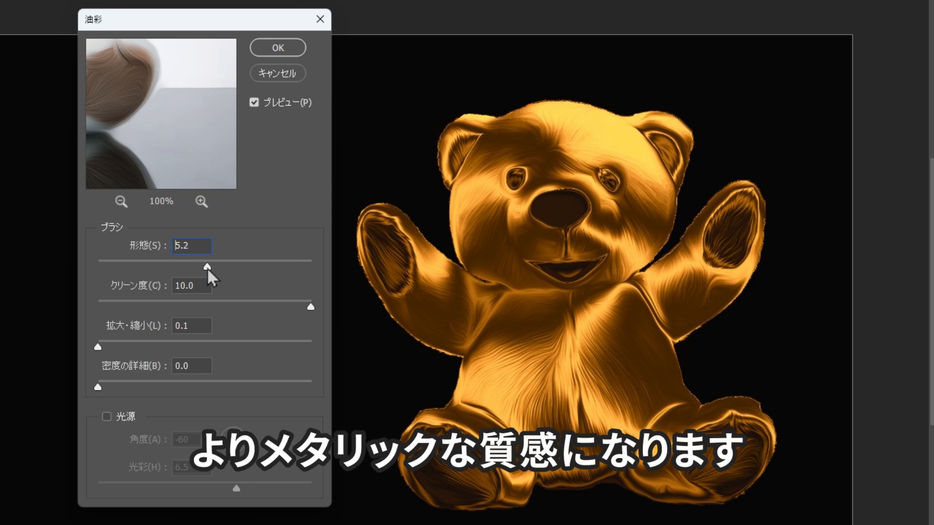
click(285, 302)
drag(207, 312, 189, 314)
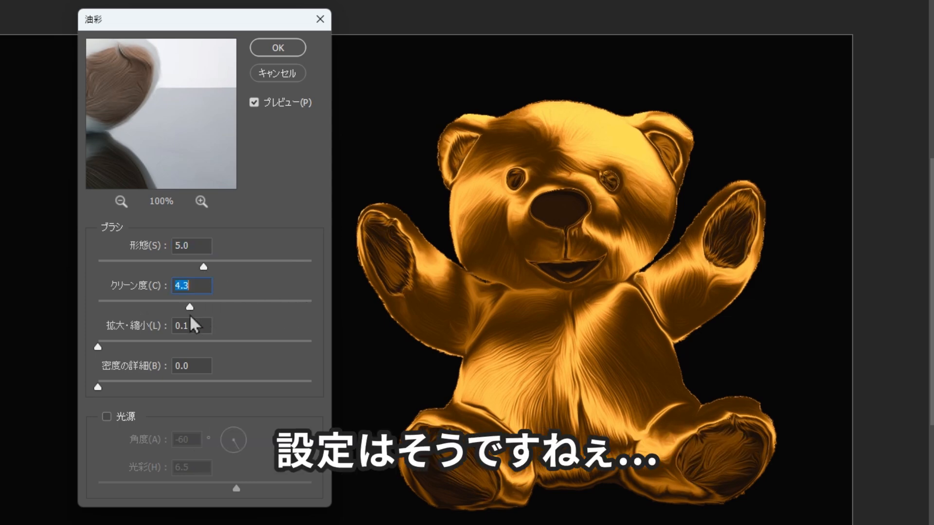
click(177, 267)
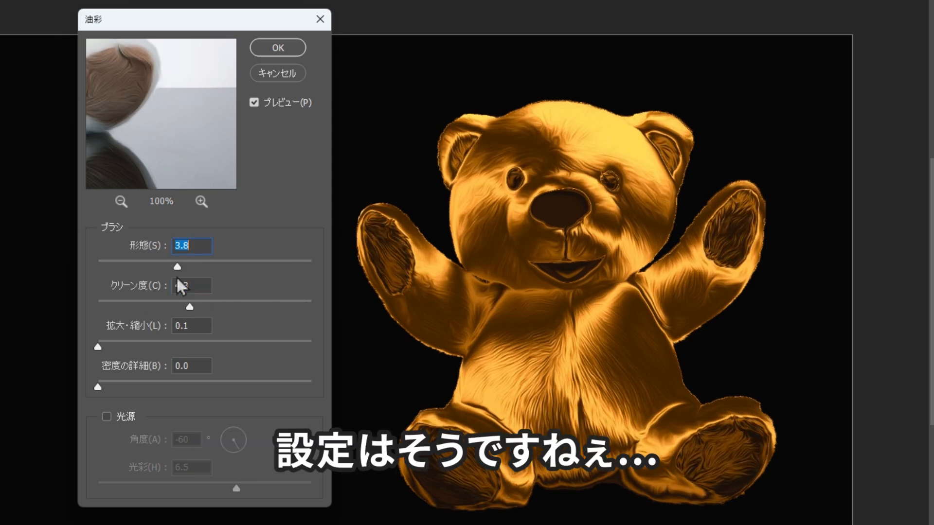
drag(158, 307, 131, 313)
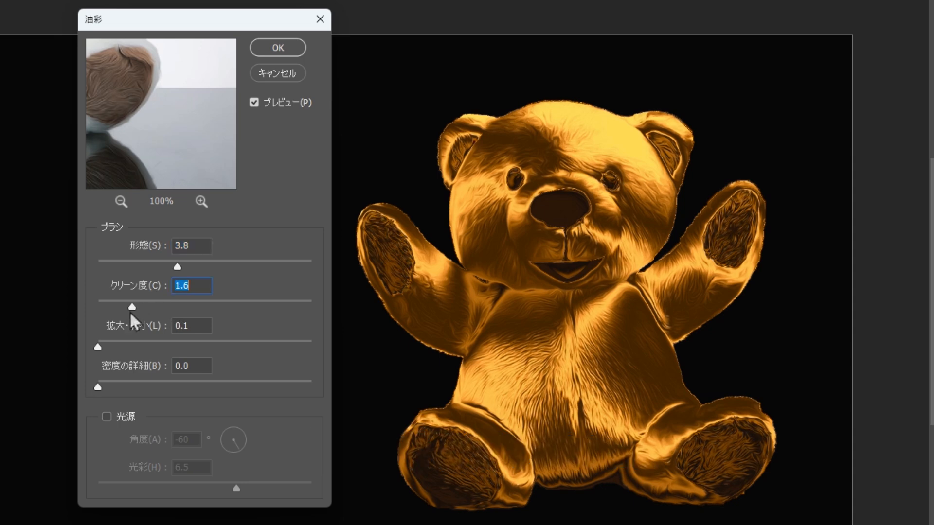
Set the Oil Paint brush to Stylization 4.0, Cleanliness 1.5, Scale 0.1 and Bristle Detail 0.0
click(176, 268)
click(205, 249)
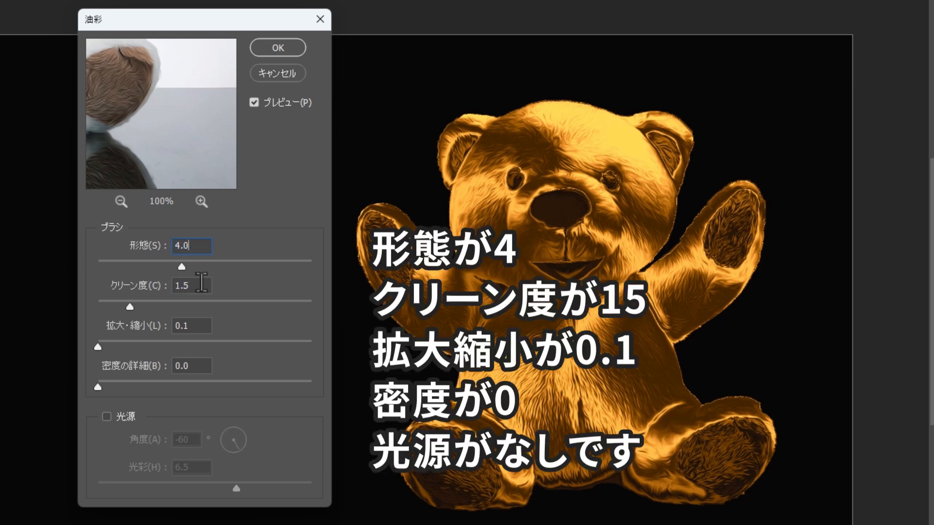
click(199, 286)
click(192, 331)
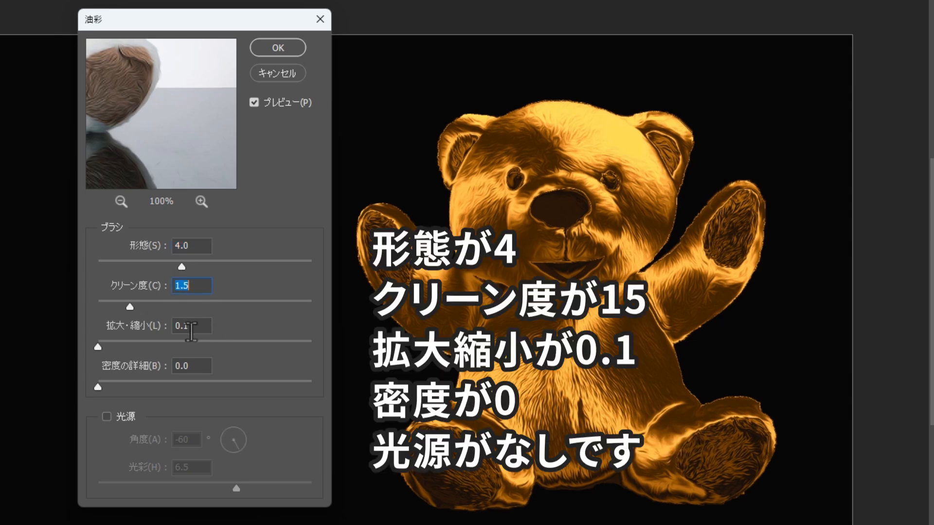
click(199, 366)
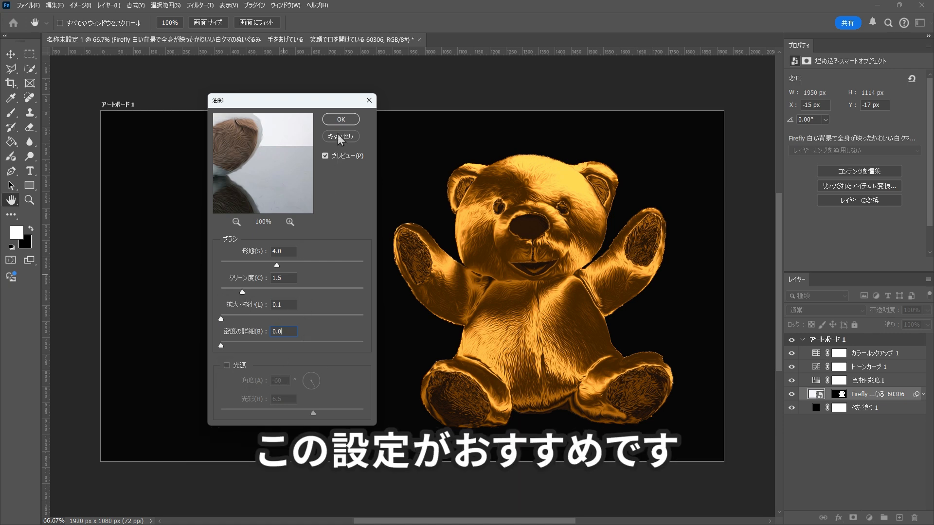
Apply the Oil Paint filter settings and add a new empty layer above the Color Lookup layer
click(341, 122)
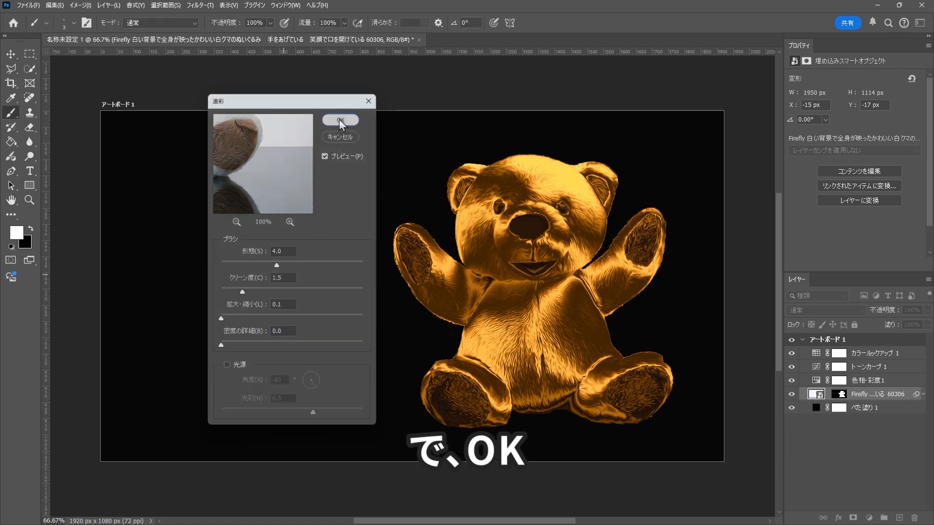
click(856, 480)
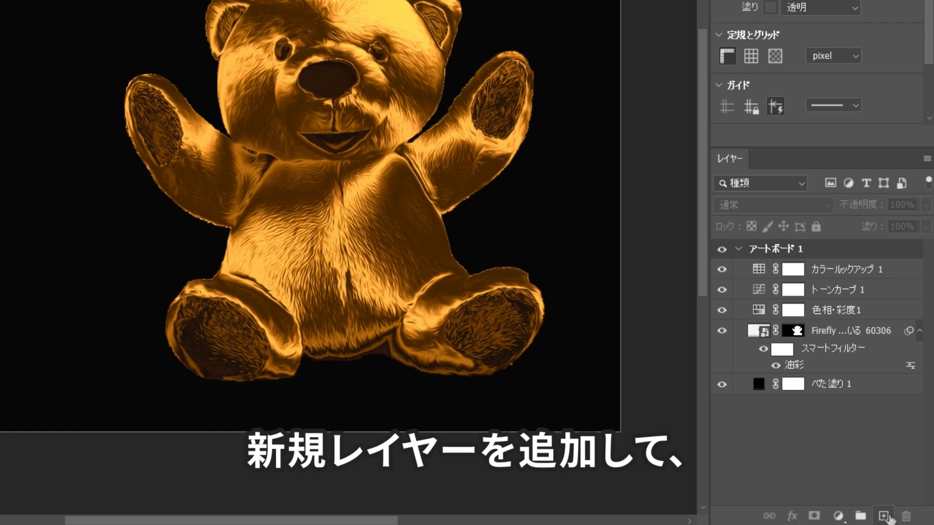
click(885, 516)
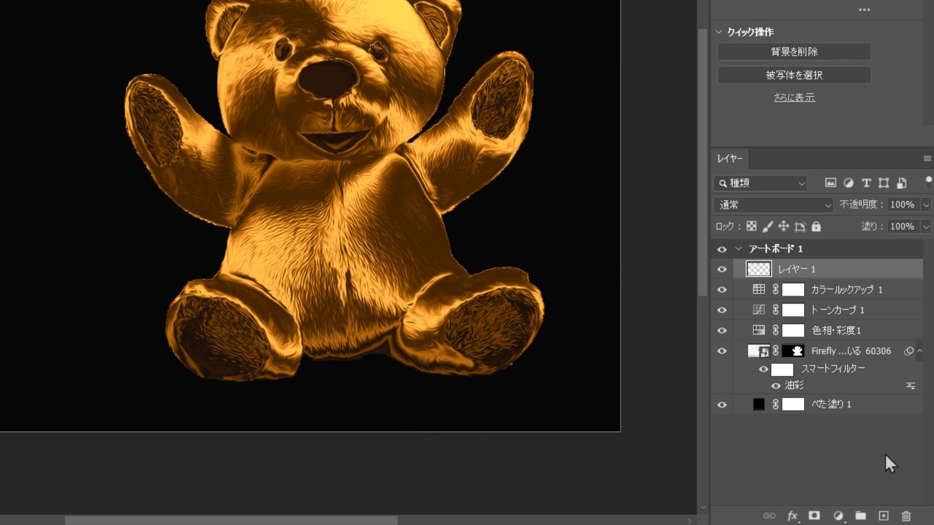
In the new layer's blending options, set the blend mode to Color Dodge and turn off Transparency Shapes Layer
click(792, 516)
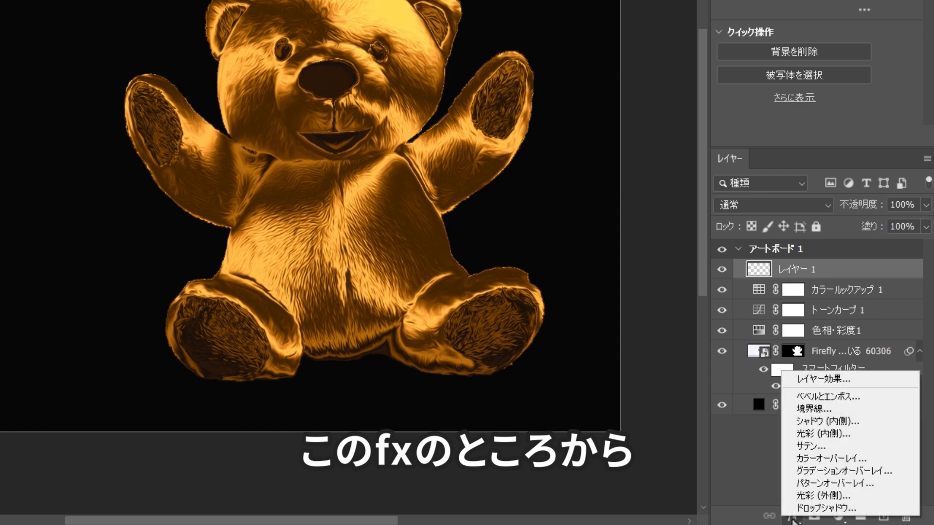
click(839, 381)
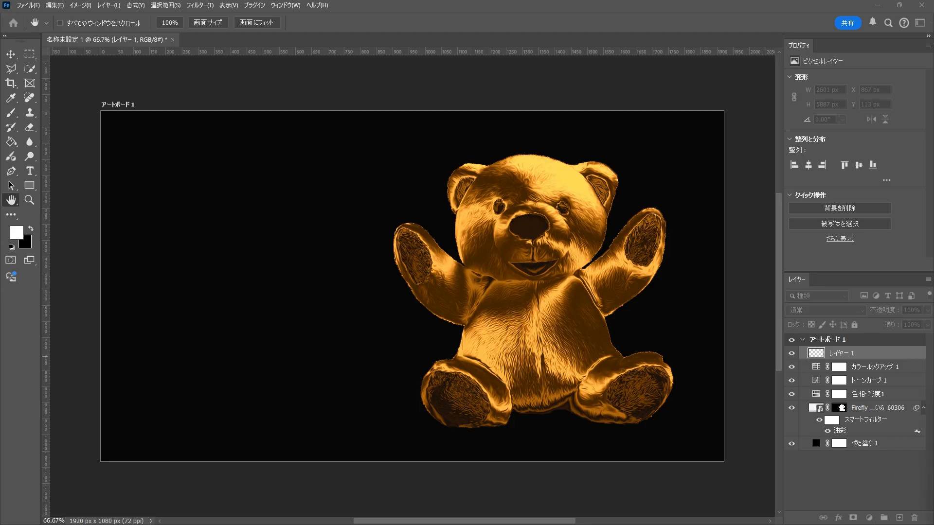
drag(386, 246, 282, 165)
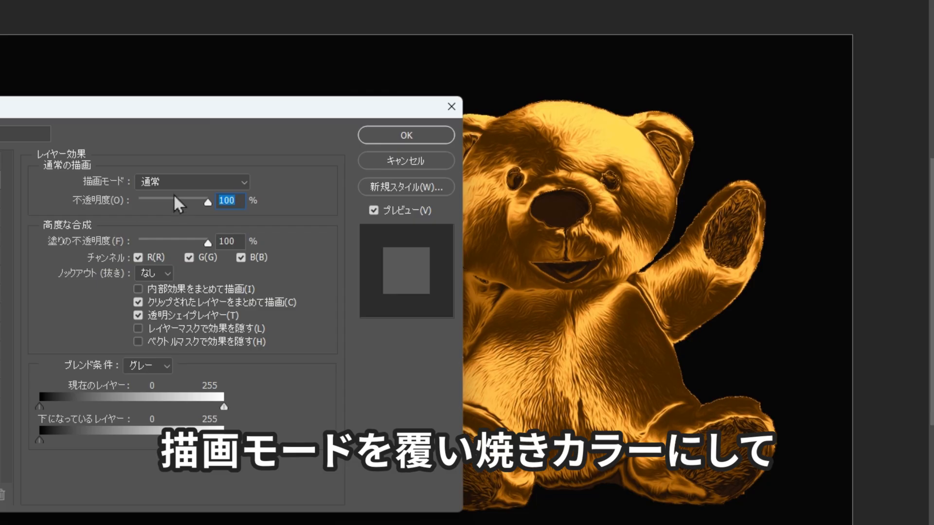
click(267, 210)
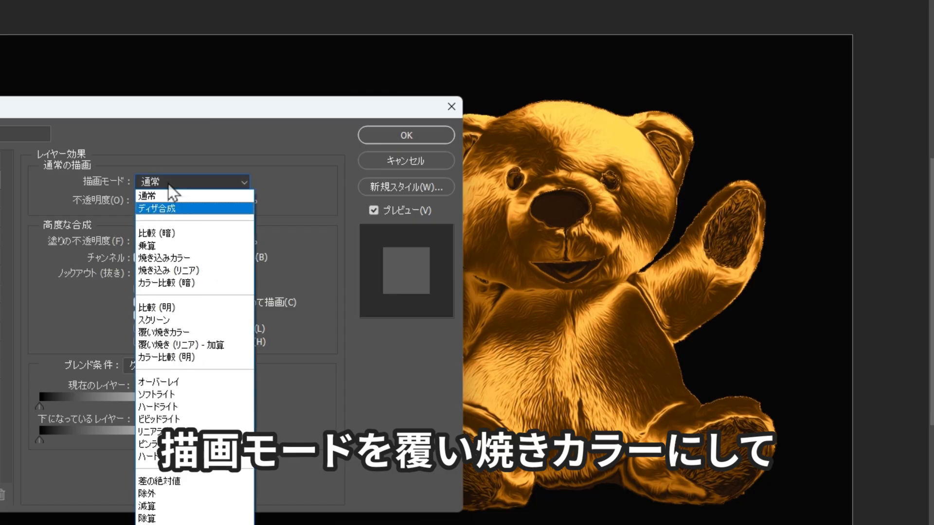
click(171, 333)
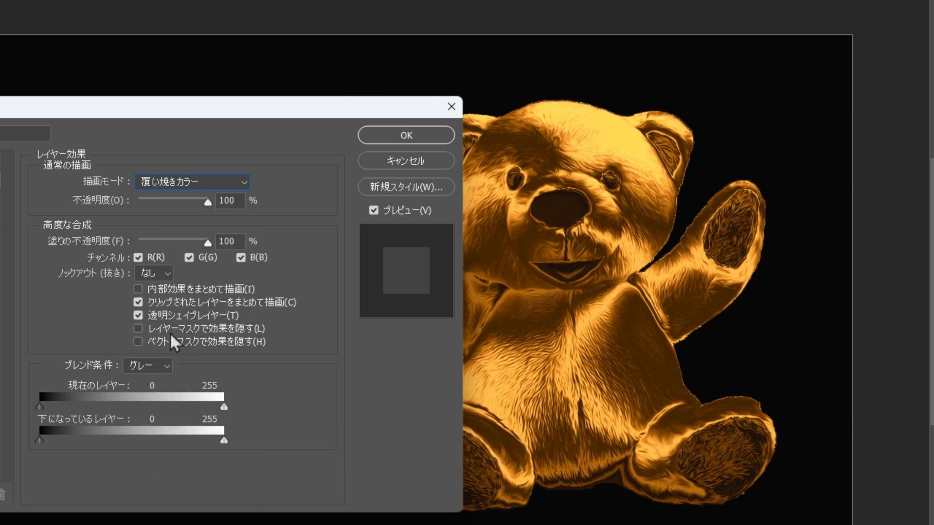
click(140, 316)
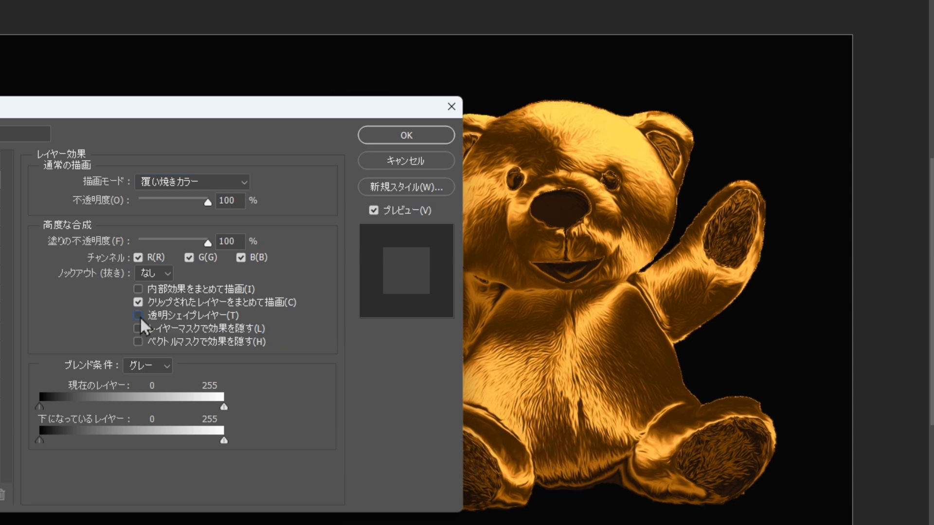
click(403, 141)
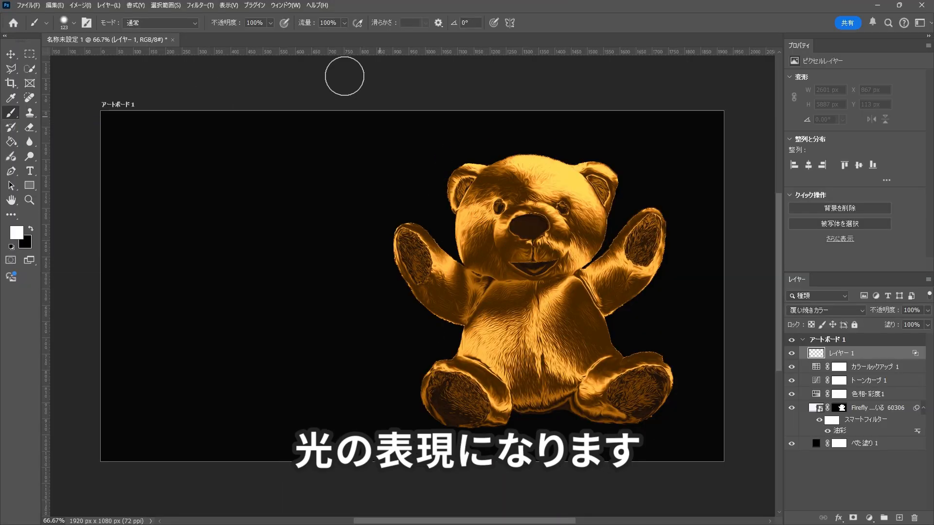
Set the brush flow to 5%
click(342, 24)
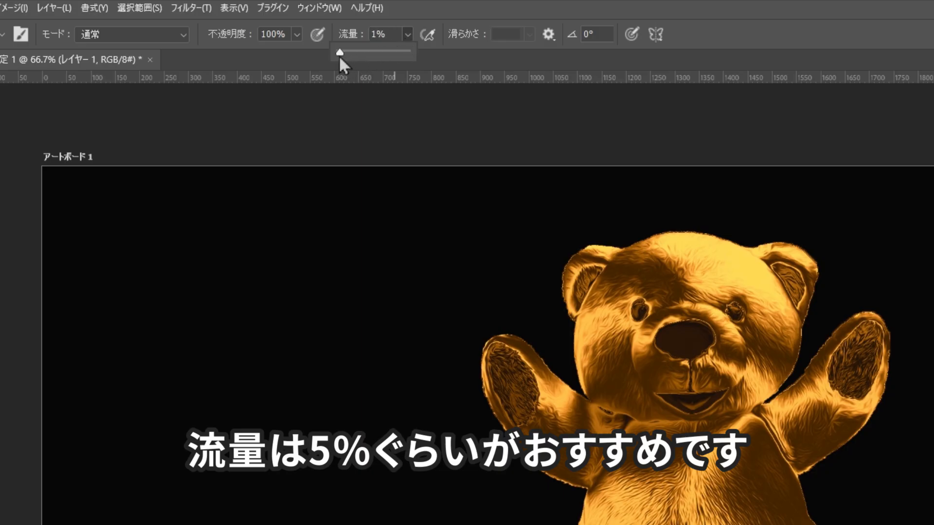
drag(340, 55, 340, 55)
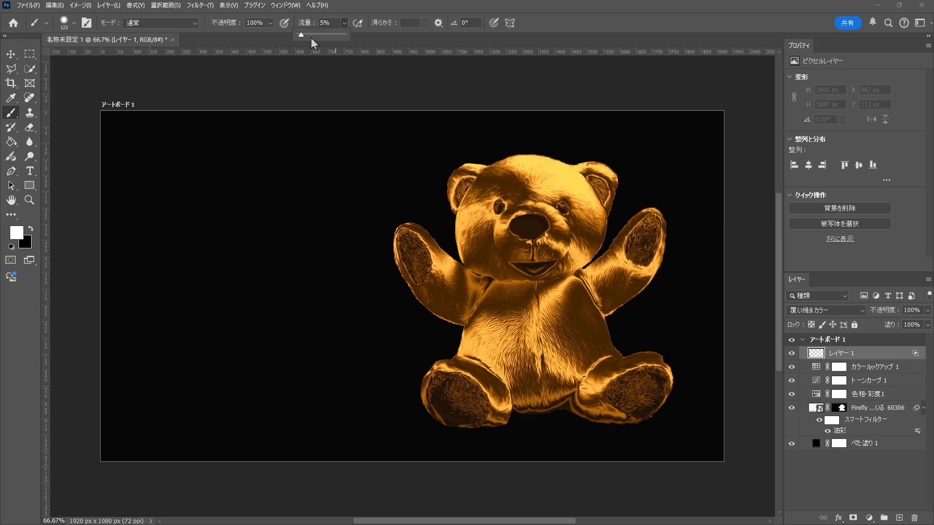
click(629, 3)
Try painting strong white highlights over the top of the bear's head and its adjacent ear, and undo the strokes
mouse_move(542, 162)
mouse_down()
mouse_move(559, 165)
mouse_move(603, 214)
mouse_move(526, 173)
mouse_move(615, 222)
mouse_move(579, 262)
mouse_move(591, 199)
mouse_move(560, 162)
mouse_move(510, 157)
mouse_move(583, 174)
mouse_move(530, 162)
mouse_up()
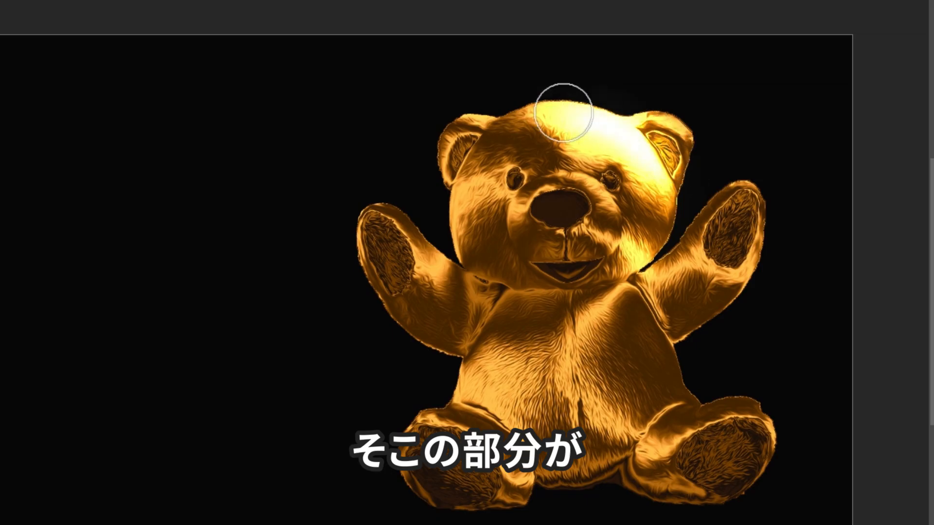
mouse_move(564, 112)
mouse_down()
mouse_move(671, 167)
mouse_move(611, 136)
mouse_move(611, 119)
mouse_move(690, 204)
mouse_move(557, 100)
mouse_move(674, 158)
mouse_move(585, 110)
mouse_move(619, 124)
mouse_move(709, 198)
mouse_move(552, 100)
mouse_move(700, 168)
mouse_move(656, 113)
mouse_up()
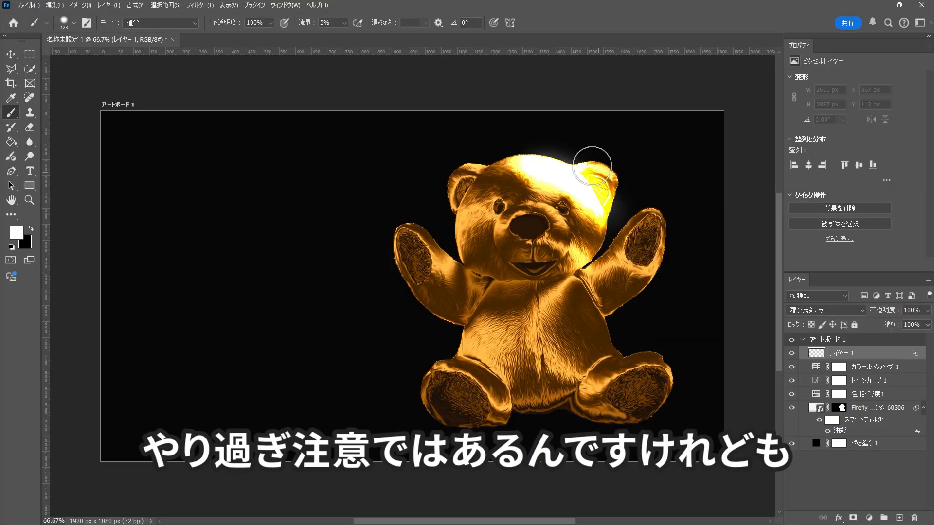
drag(592, 166, 542, 168)
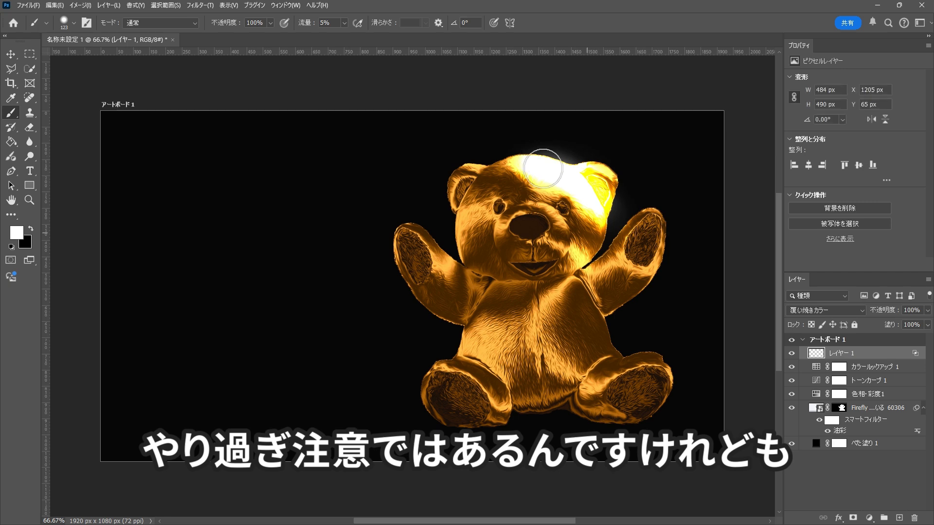
key(ctrl+z)
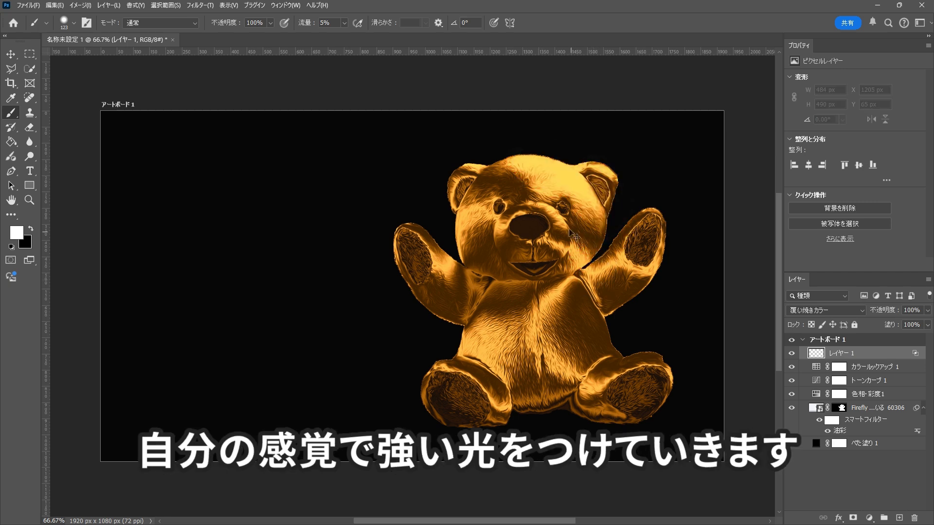
Paint subtle white glints on the Color Dodge layer over the bear's head, chest, raised arms and legs
mouse_move(560, 298)
mouse_down()
mouse_move(519, 327)
mouse_move(573, 281)
mouse_up()
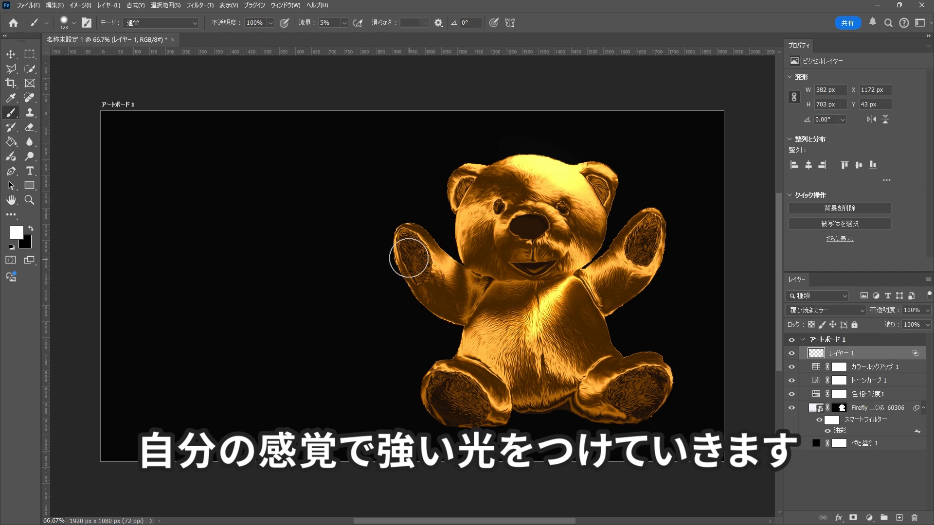
mouse_move(437, 246)
mouse_down()
mouse_move(450, 263)
mouse_move(416, 233)
mouse_move(450, 260)
mouse_up()
mouse_move(668, 258)
mouse_down()
mouse_move(632, 269)
mouse_move(660, 262)
mouse_move(667, 223)
mouse_up()
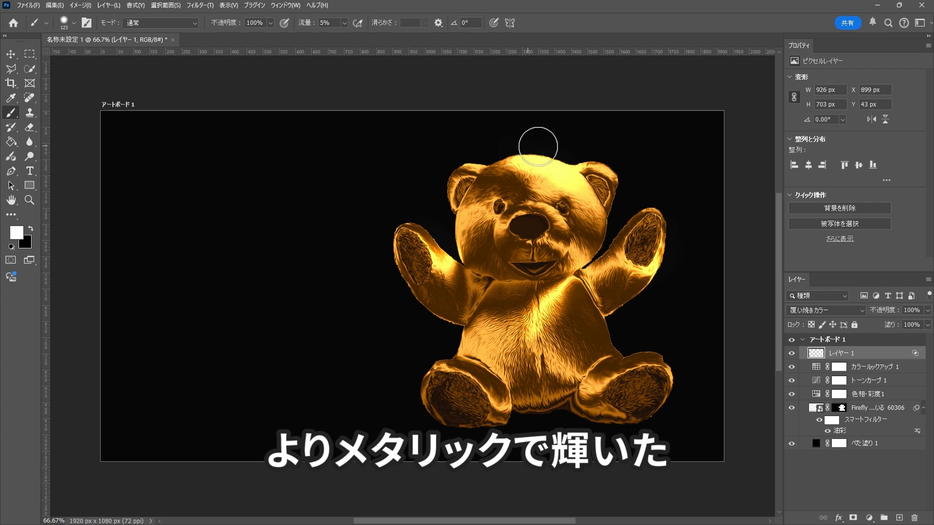
mouse_move(538, 147)
mouse_down()
mouse_move(571, 154)
mouse_move(540, 143)
mouse_up()
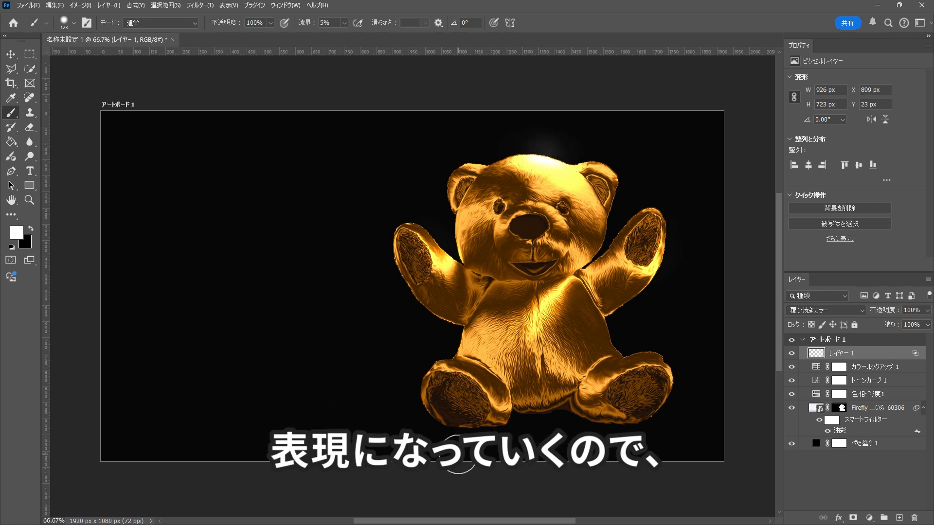
drag(659, 364, 585, 388)
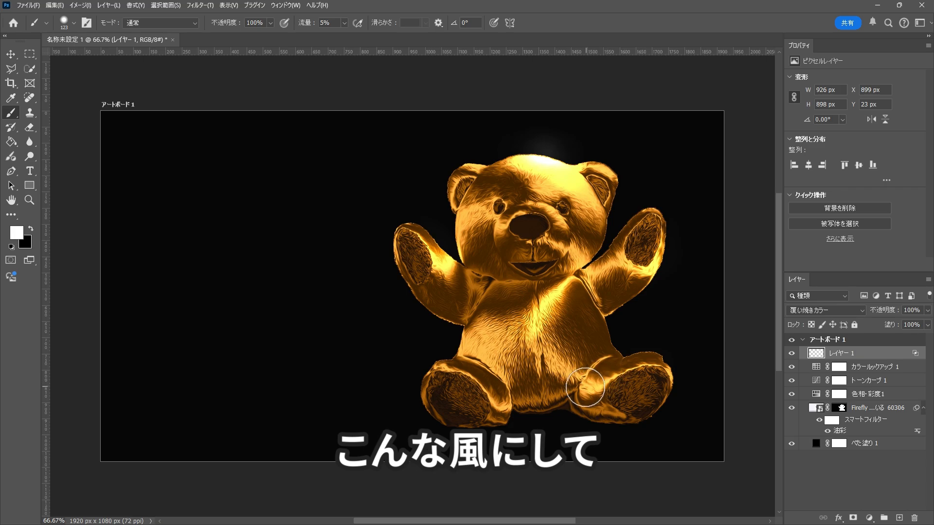